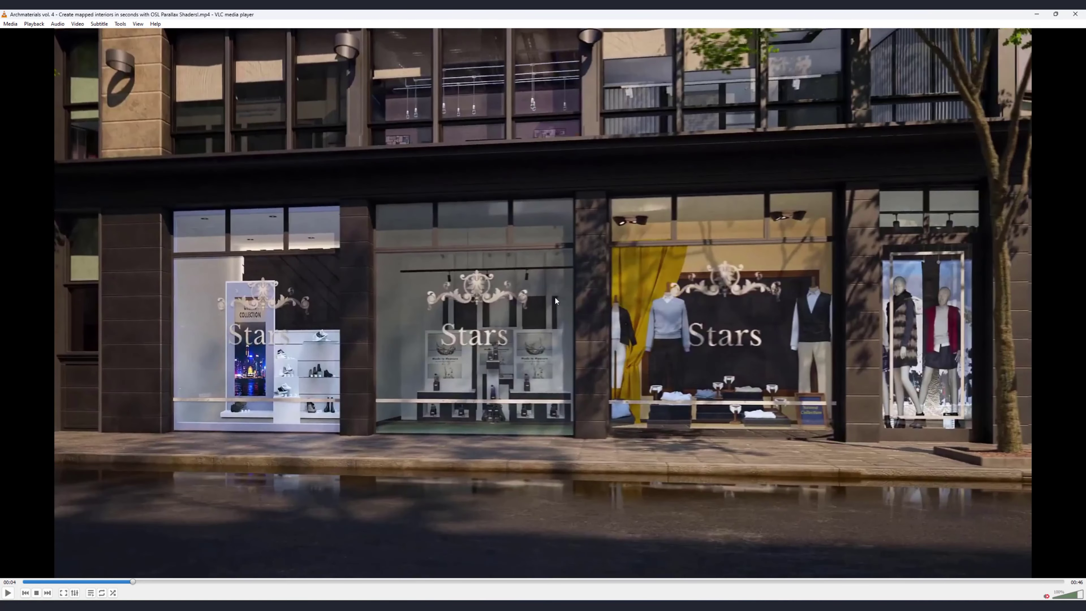
Play the Archmaterials demo video, rewinding to the street-front scene at 00:11 and skipping to 00:22
left_click(7, 592)
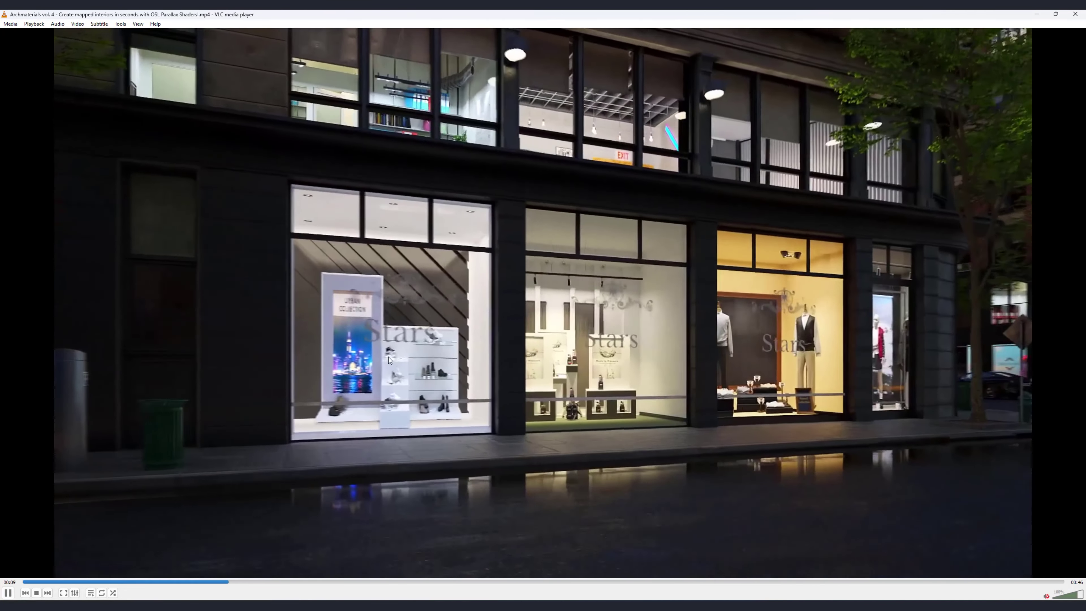
key("space")
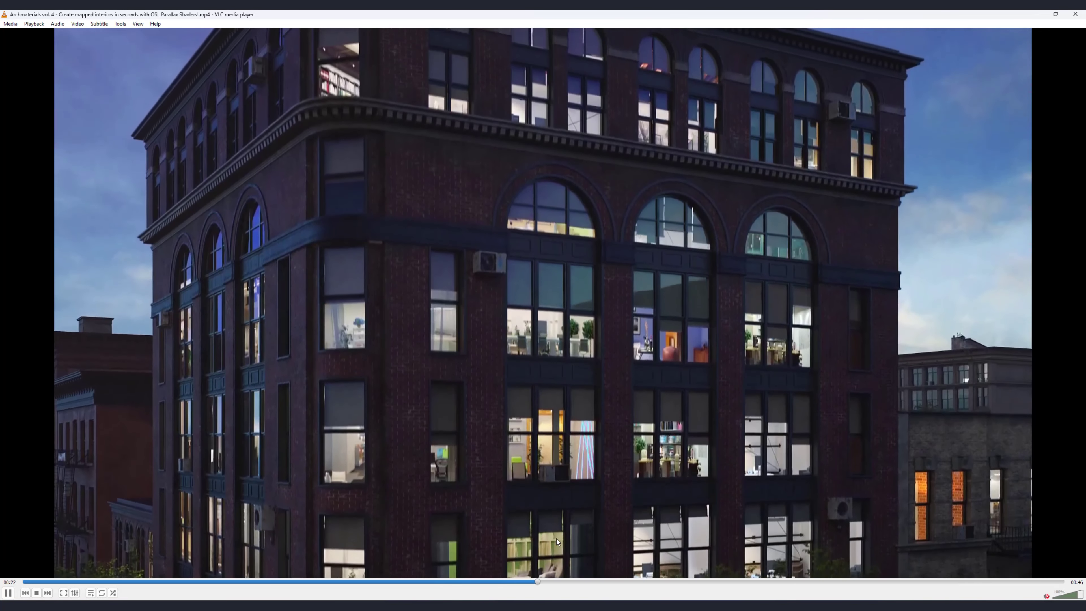
key("space")
mouse_move(404, 582)
left_mouse_down()
mouse_move(279, 582)
mouse_move(291, 588)
left_mouse_up()
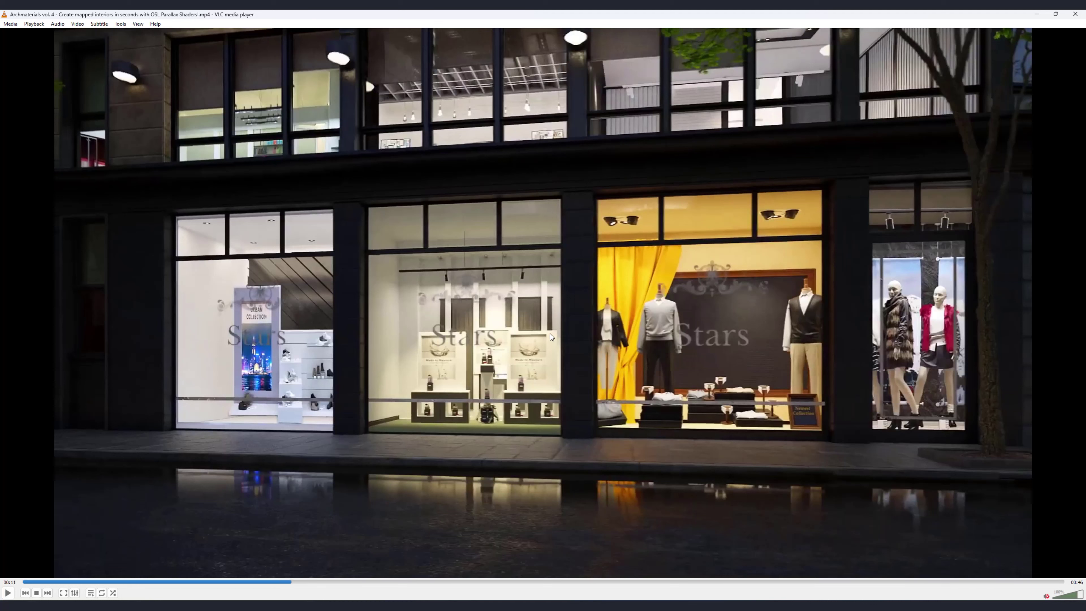
key("space")
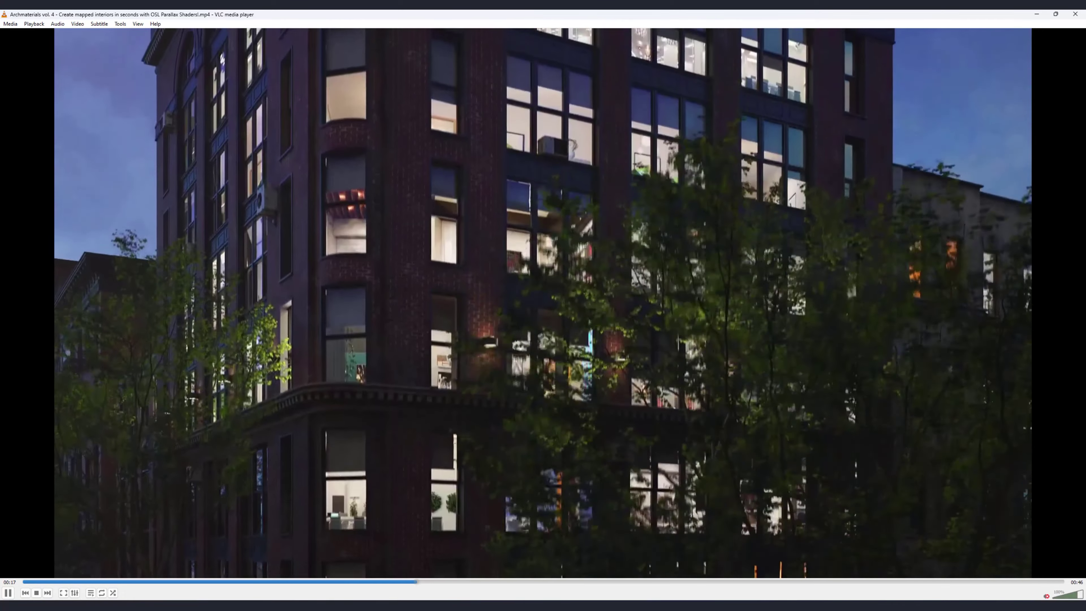
left_click_drag(453, 582, 486, 583)
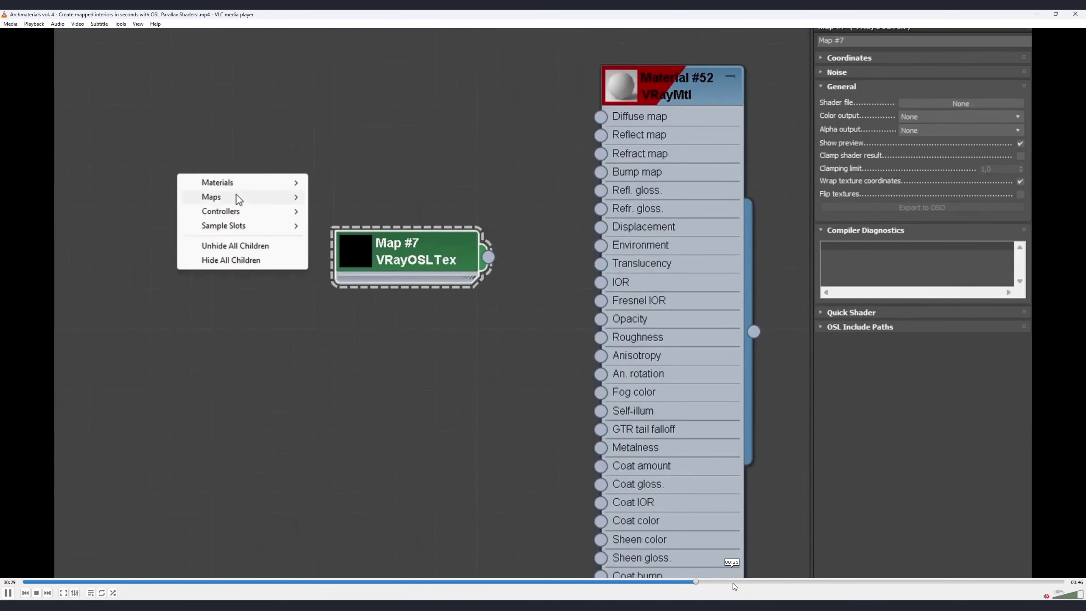
Seek to the V-Ray render part around 00:34, pause on the building exterior, then minimize VLC
left_click(850, 581)
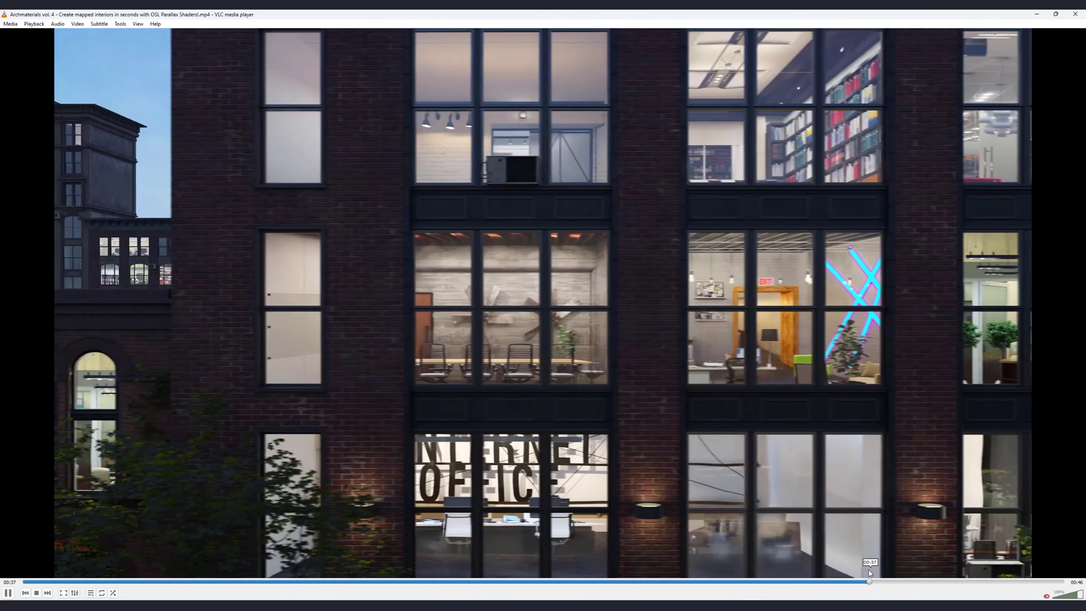
left_click(834, 582)
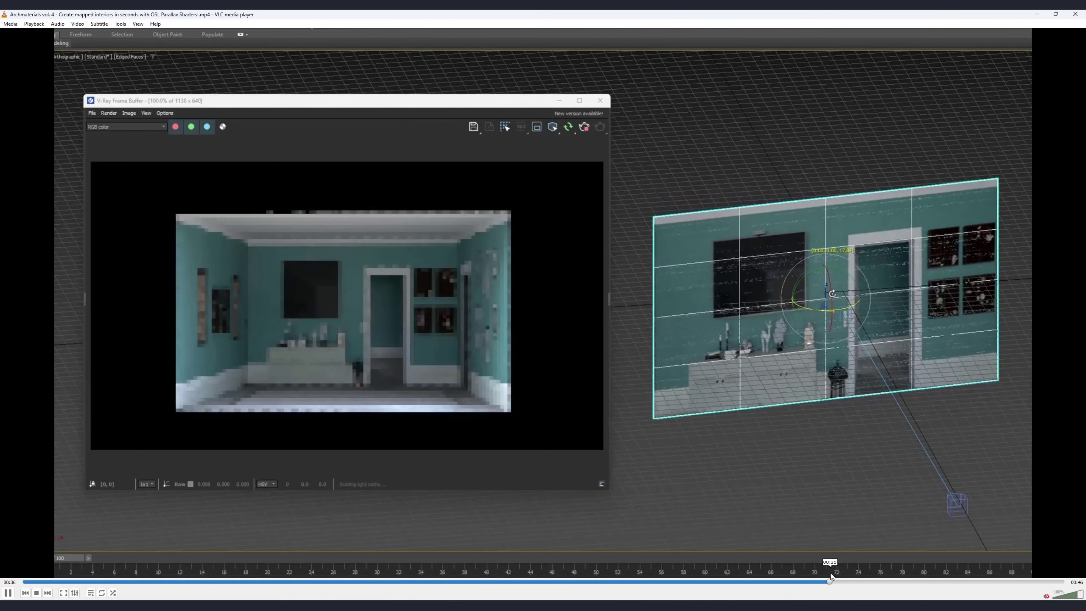
key("space")
left_click(808, 581)
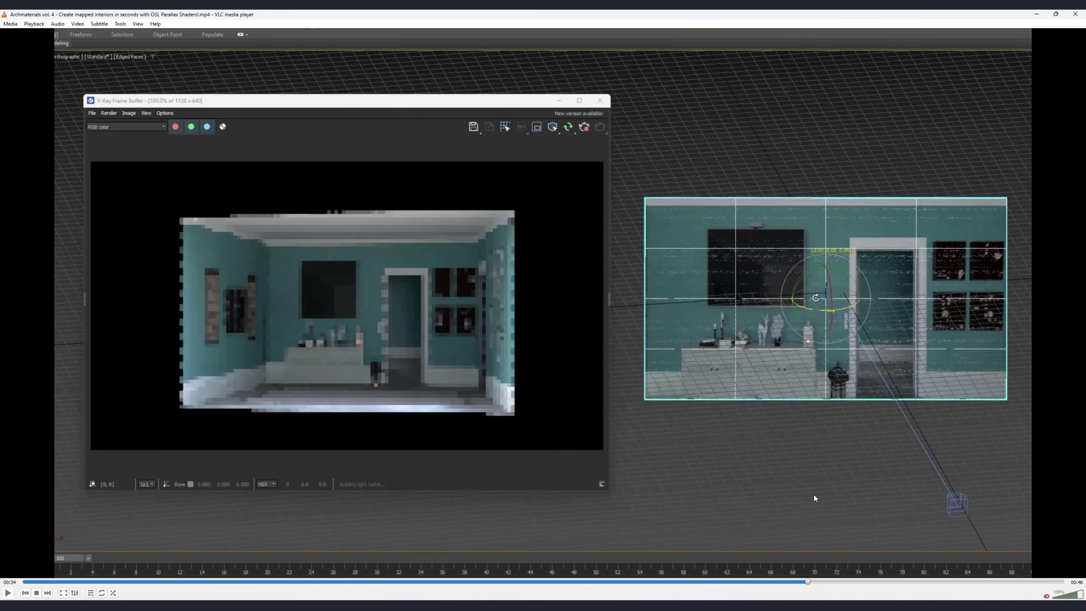
key("space")
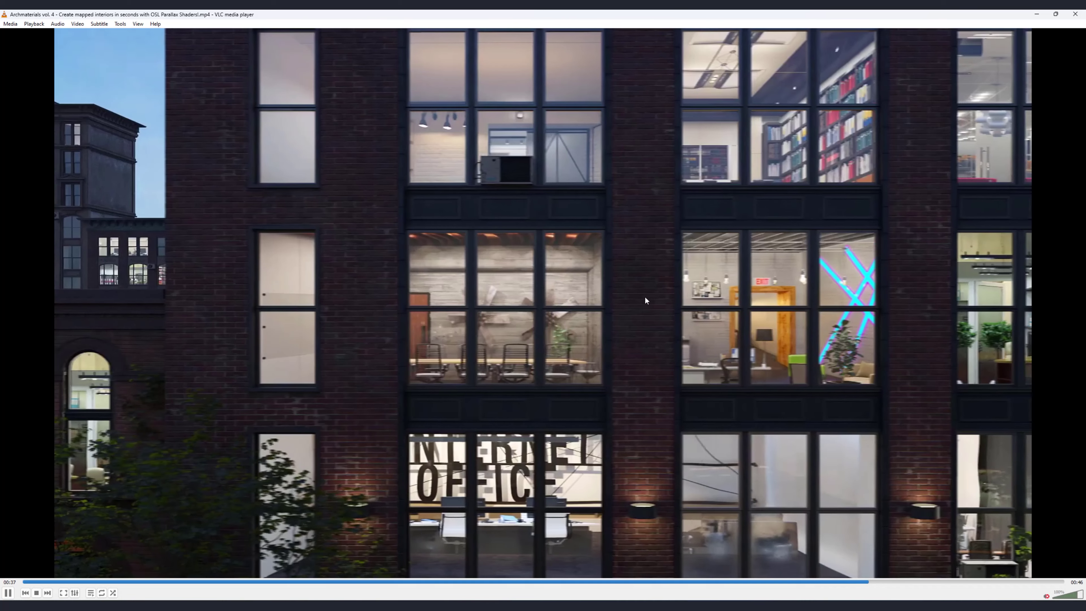
key("space")
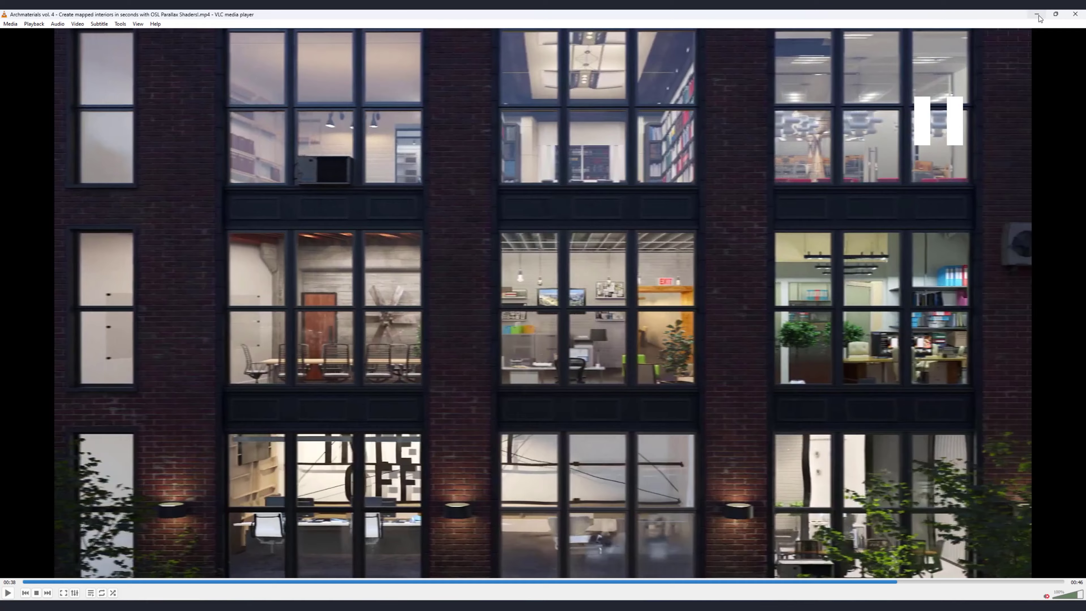
left_click(1038, 16)
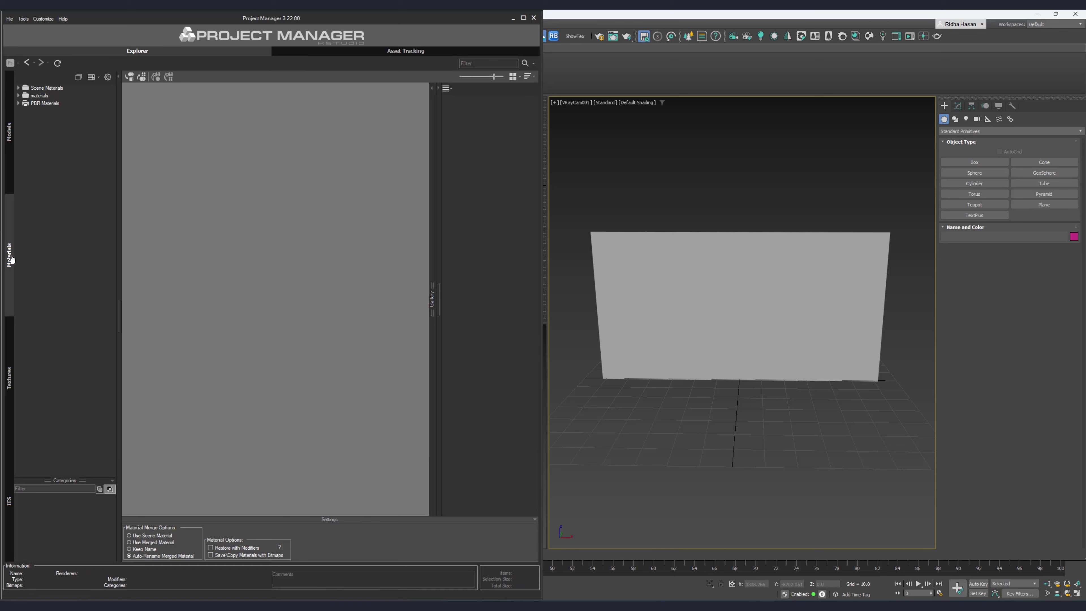
Expand PBR Materials > VRay, open the Parallax category and widen the gallery to two columns
left_click(38, 104)
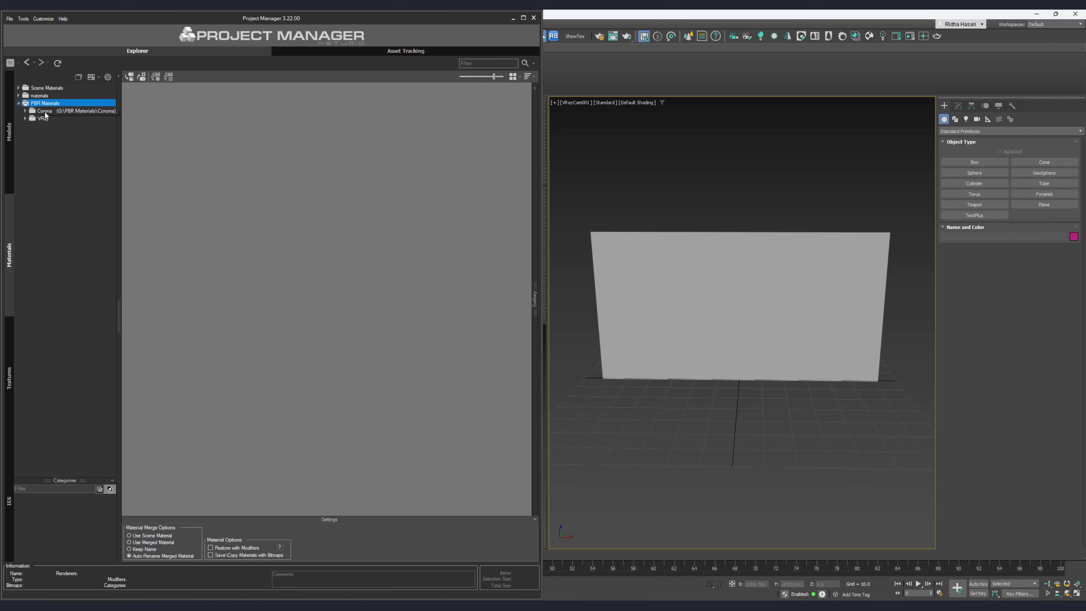
double_click(44, 112)
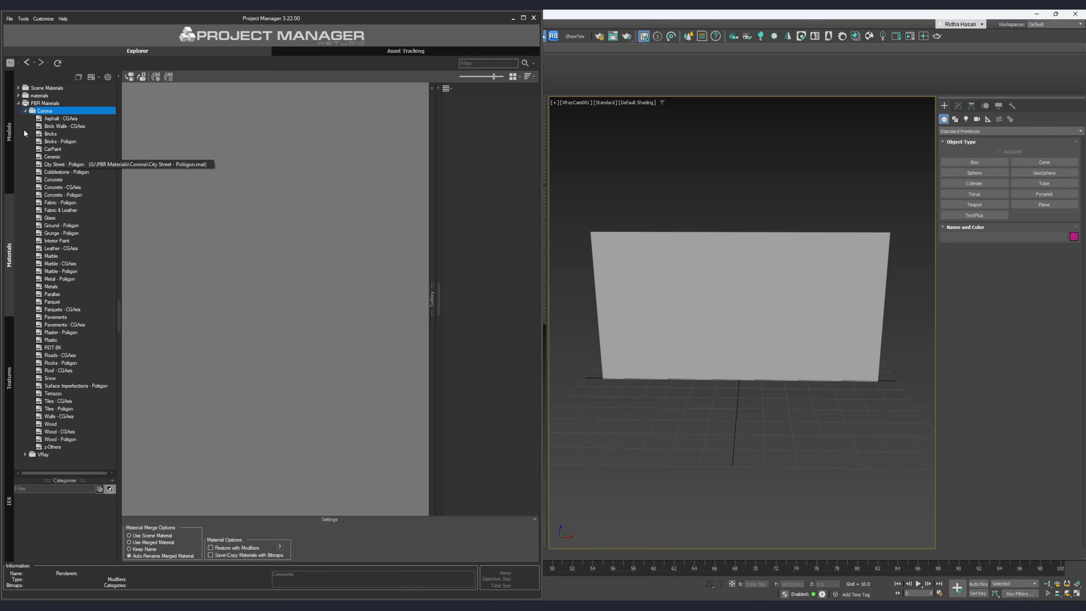
left_click(26, 112)
double_click(42, 118)
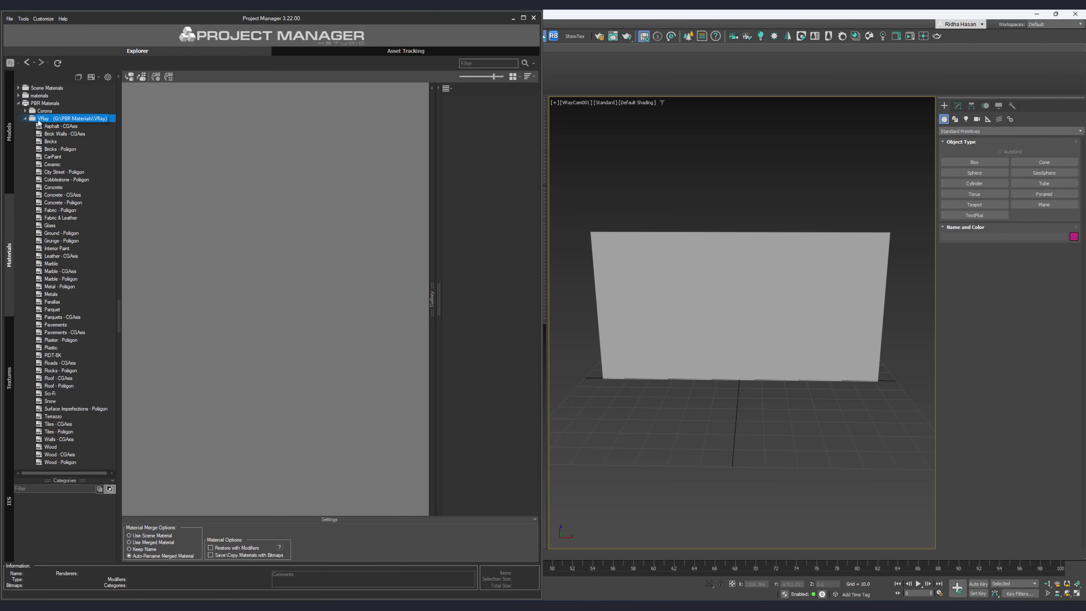
left_click(48, 302)
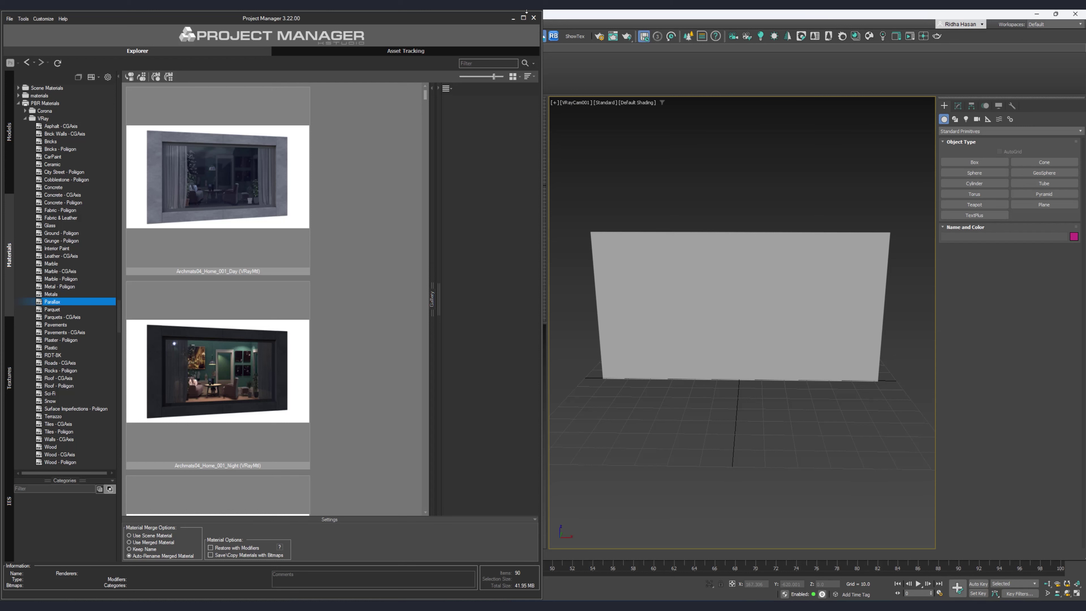
left_click(438, 88)
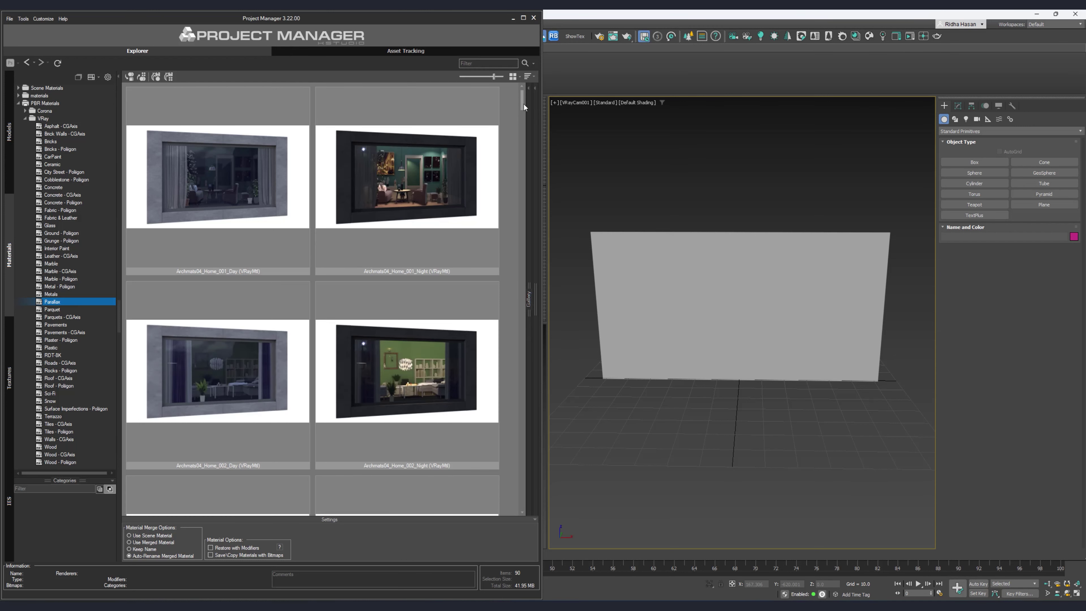
Hide the merge settings and preview the Archmats04_Home_001 Day/Night and Home_002_Day materials
left_click(535, 520)
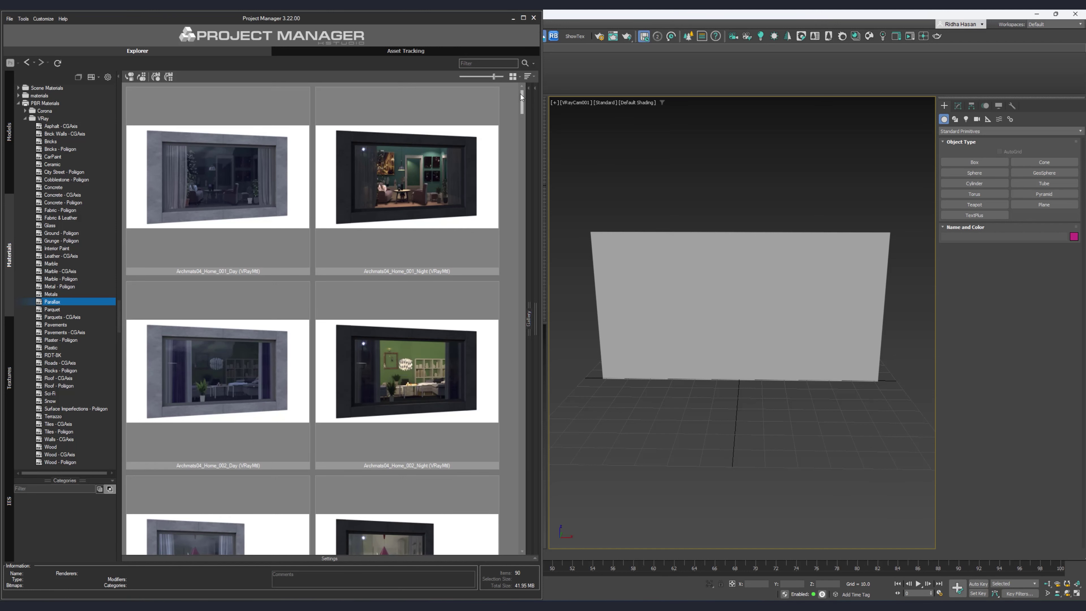
left_click(200, 199)
left_click(357, 187)
left_click(282, 181)
left_click(357, 165)
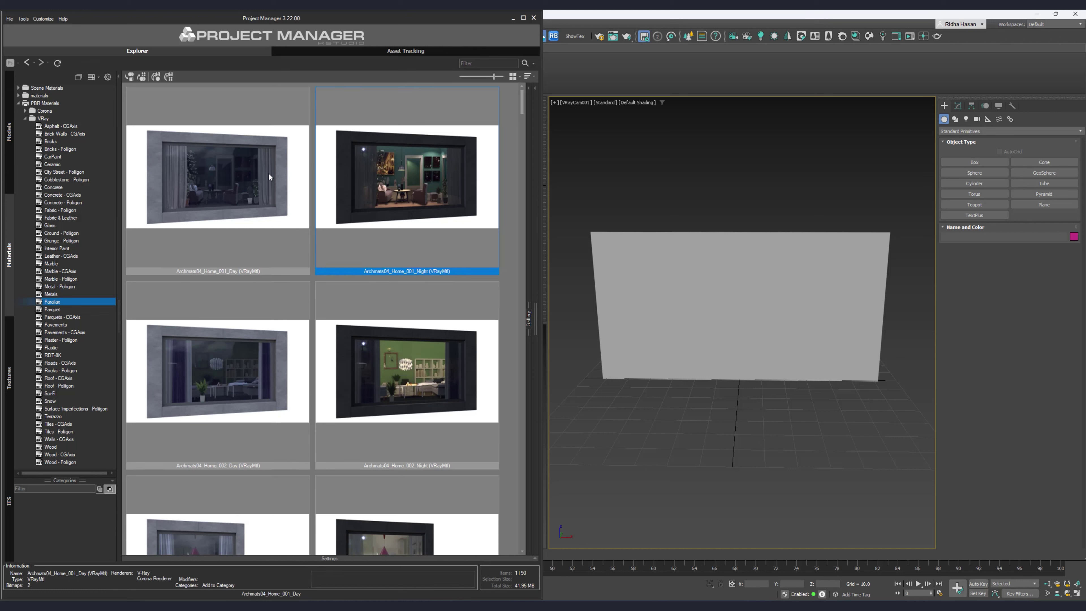
left_click(241, 338)
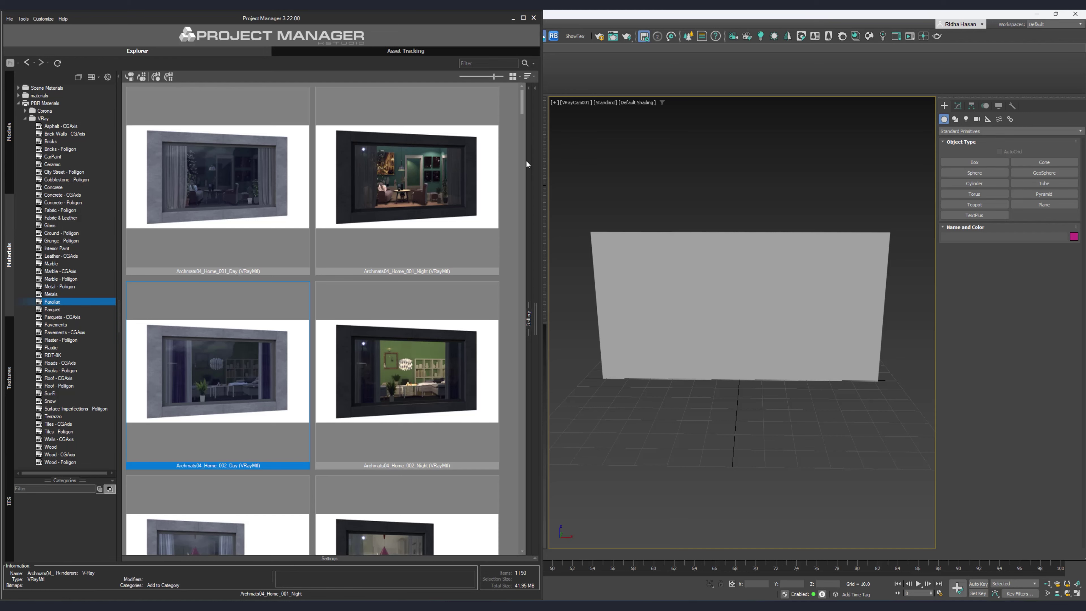
Scroll the gallery and drag Archmats04_Home_004_Night onto the plane in the viewport
left_click_drag(523, 107, 522, 124)
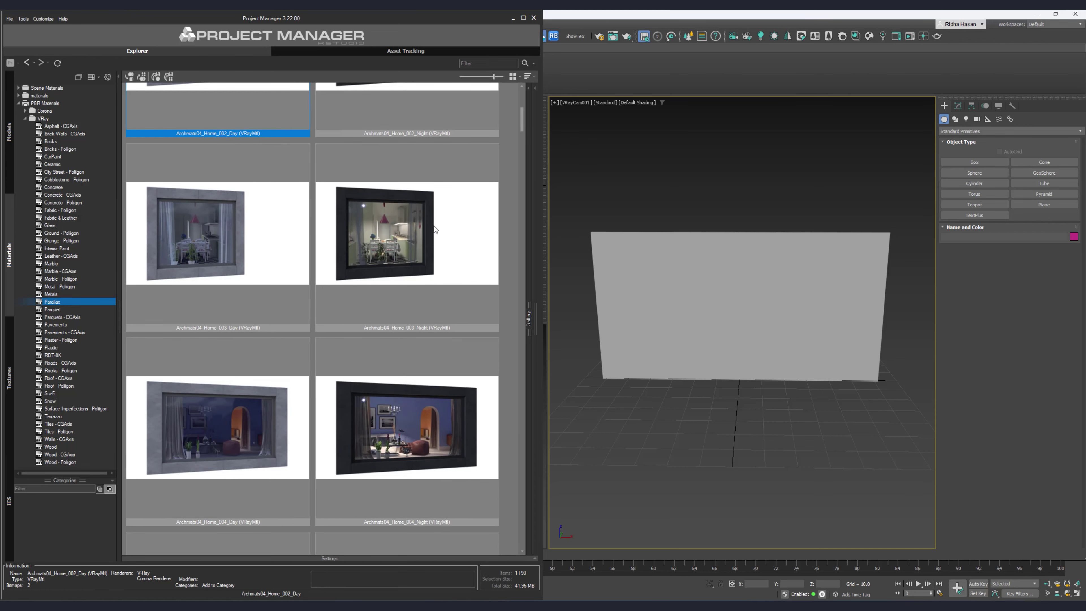
mouse_move(519, 113)
left_mouse_down()
mouse_move(522, 137)
mouse_move(521, 124)
left_mouse_up()
left_click_drag(410, 209, 495, 254)
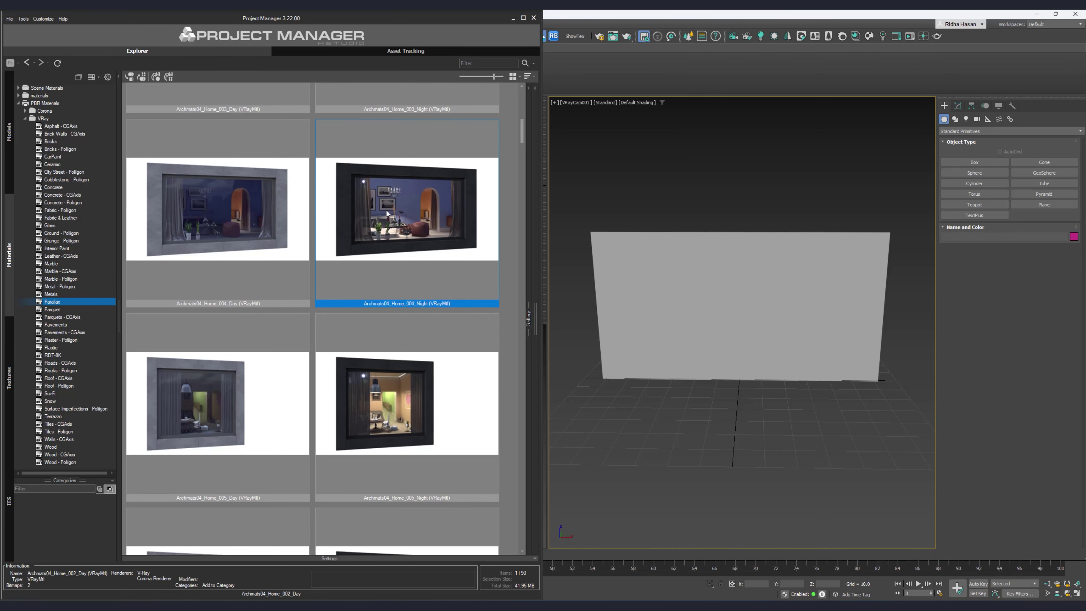
left_click_drag(692, 282, 697, 283)
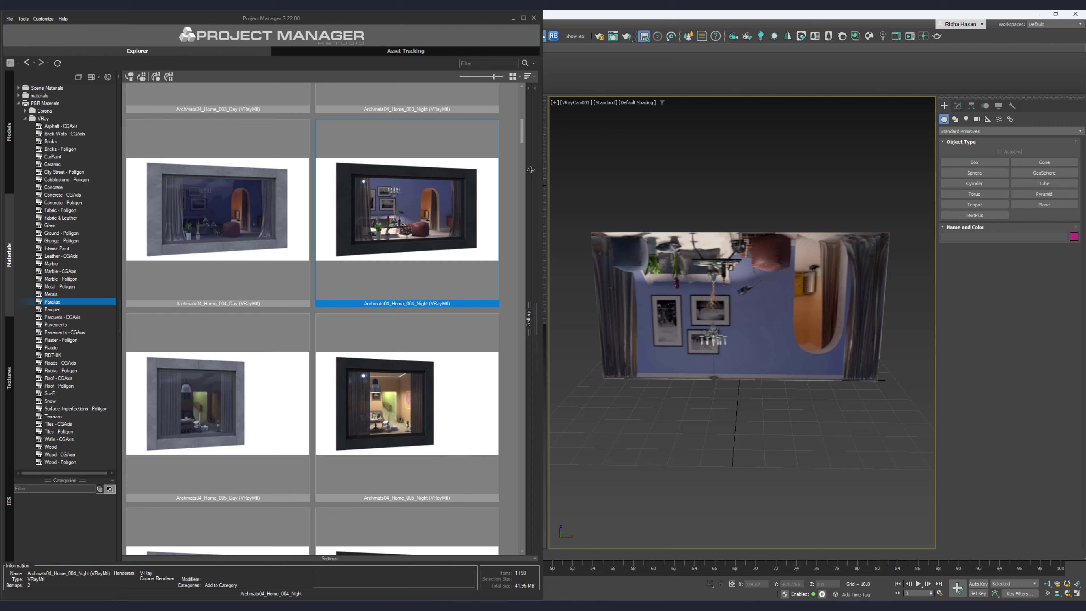
Scroll through the Office and Showcase materials, select Office_006_Night, then minimize Project Manager
mouse_move(521, 131)
left_mouse_down()
mouse_move(522, 177)
mouse_move(517, 125)
left_mouse_up()
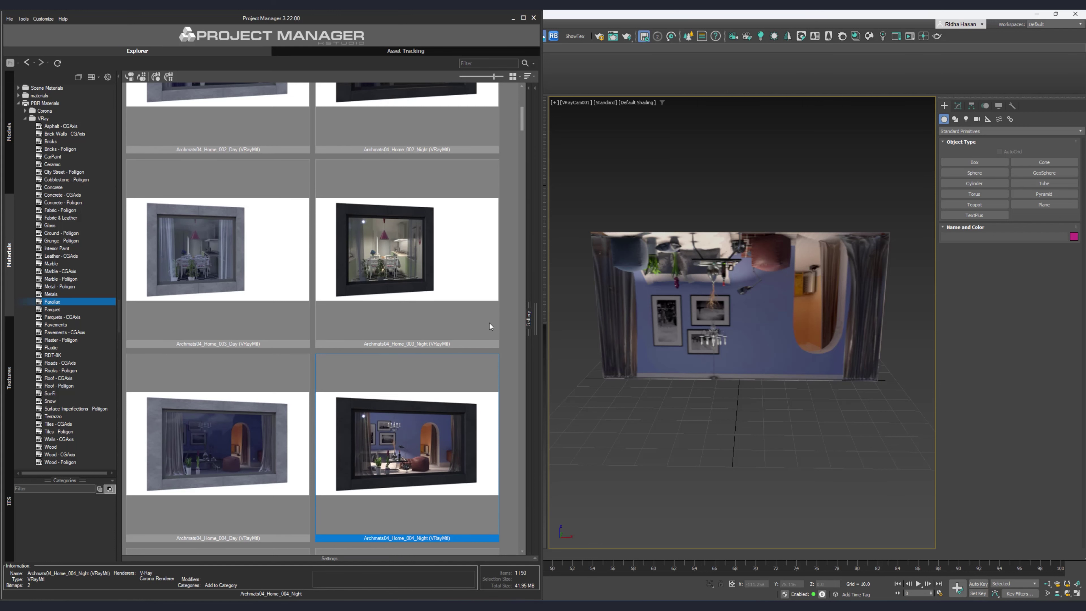
left_click_drag(521, 128, 530, 305)
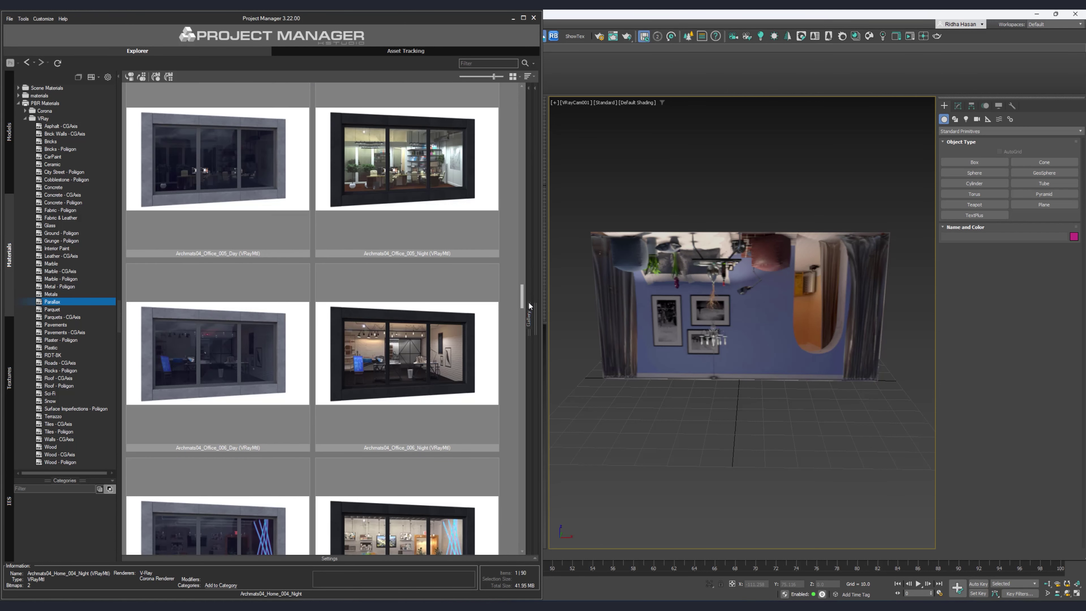
left_click(405, 378)
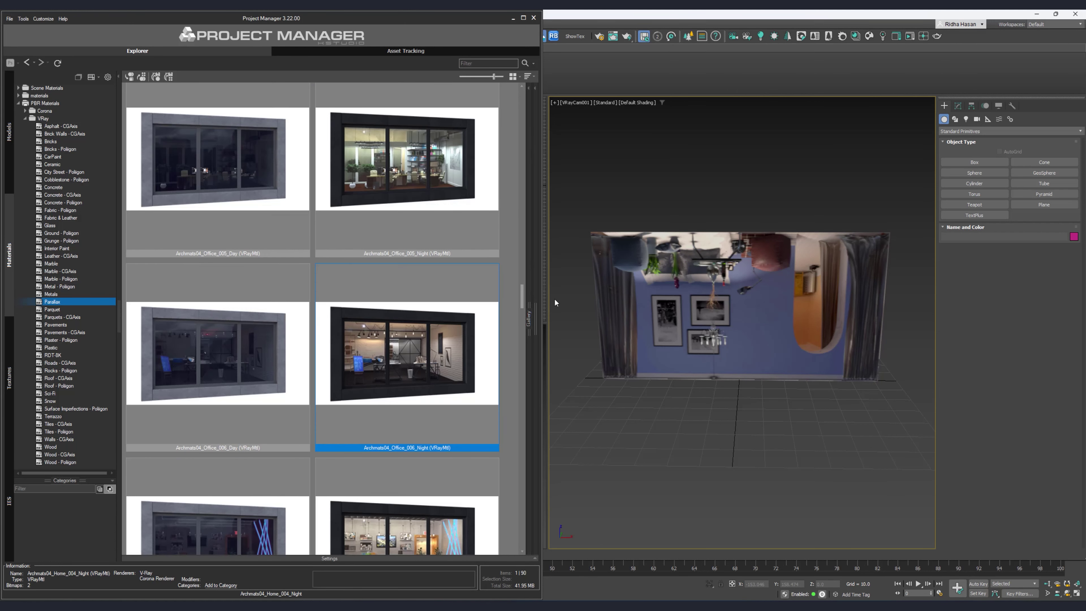
left_click_drag(521, 296, 520, 447)
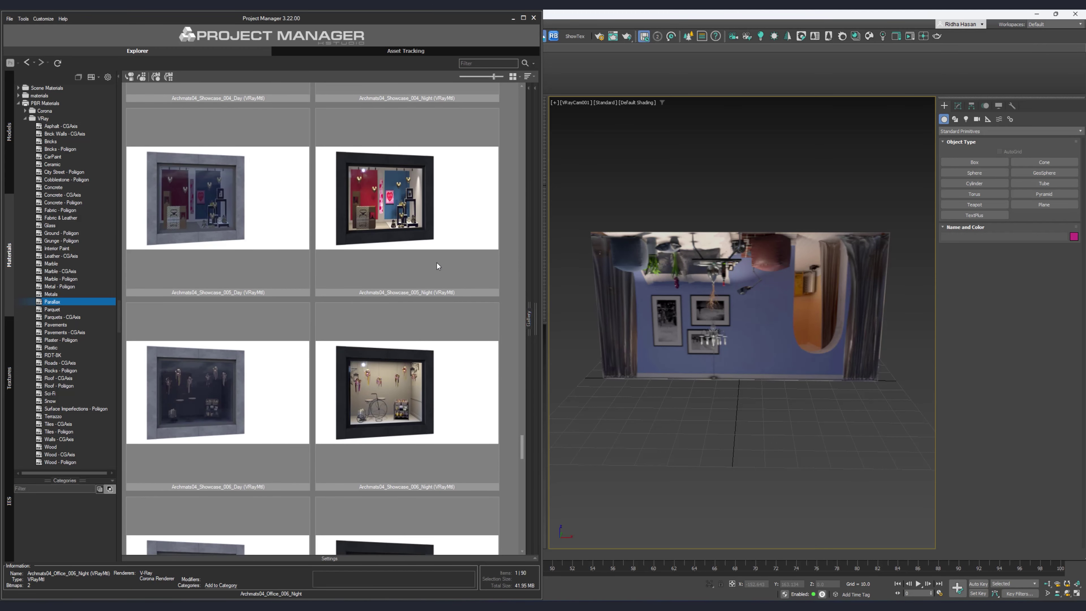
left_click_drag(520, 438, 521, 449)
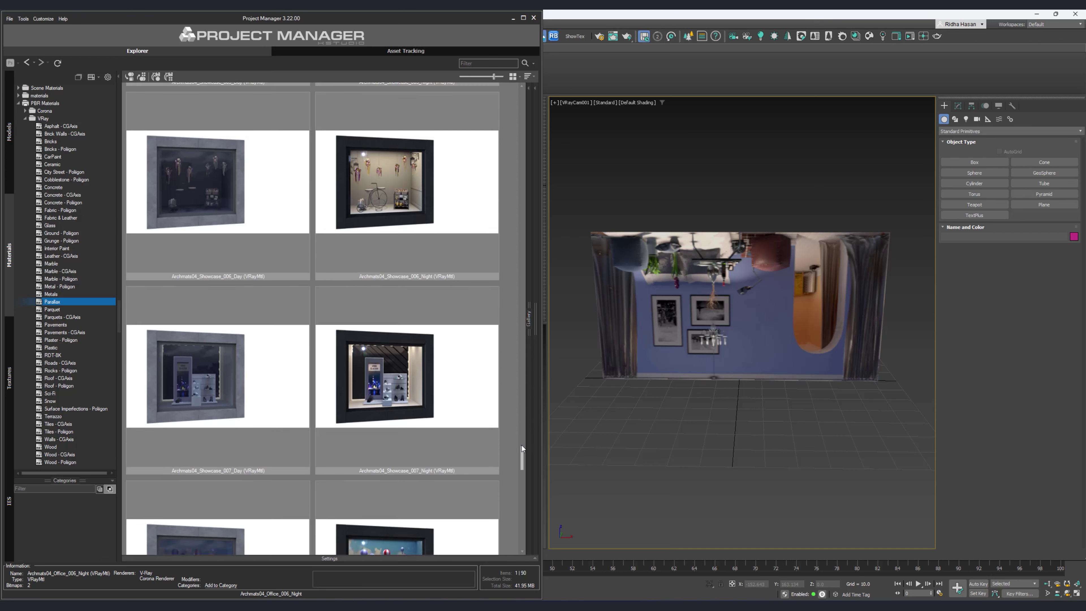
left_click_drag(522, 451, 524, 466)
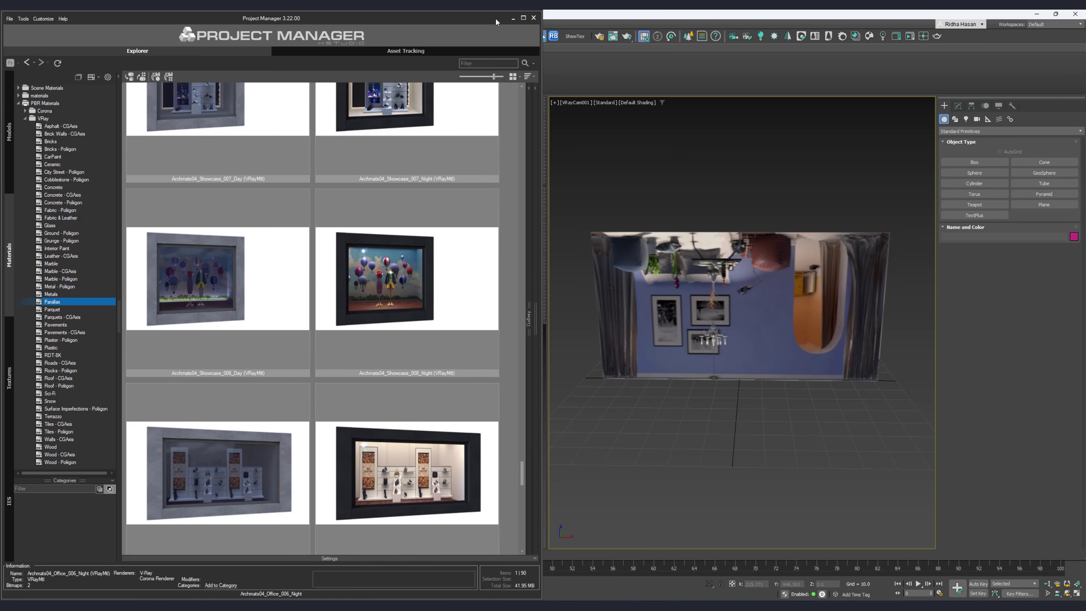
left_click(513, 19)
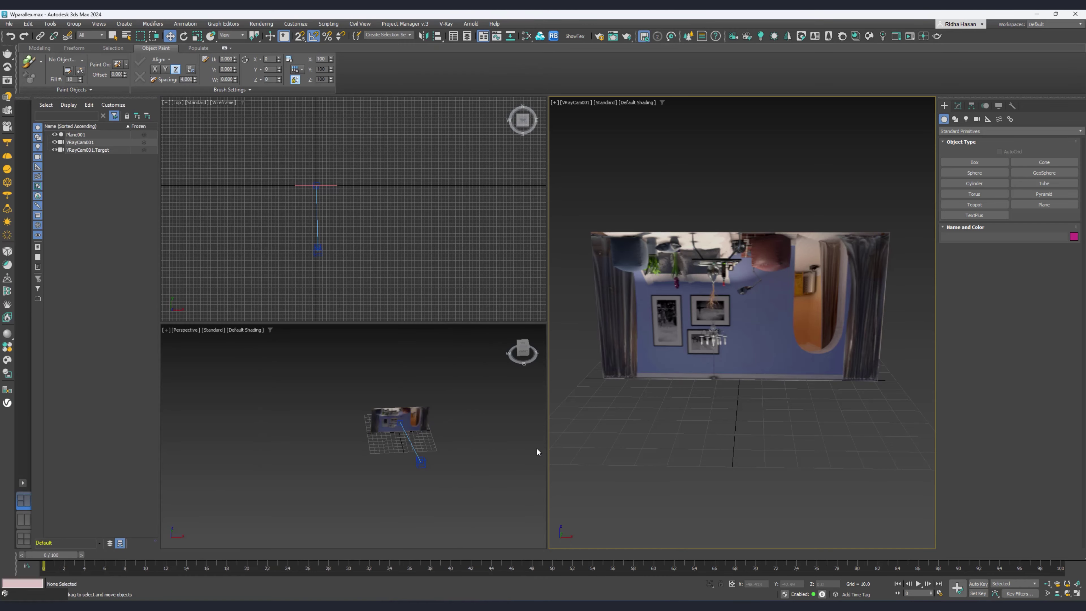
Orbit around Plane001 and start V-Ray Viewport IPR in the camera view
scroll(419, 448, "up", 3)
scroll(424, 445, "up", 3)
scroll(425, 429, "down", 3)
left_click(404, 358)
mouse_move(404, 358)
middle_mouse_down("alt")
mouse_move(428, 389)
mouse_move(387, 441)
middle_mouse_up("alt")
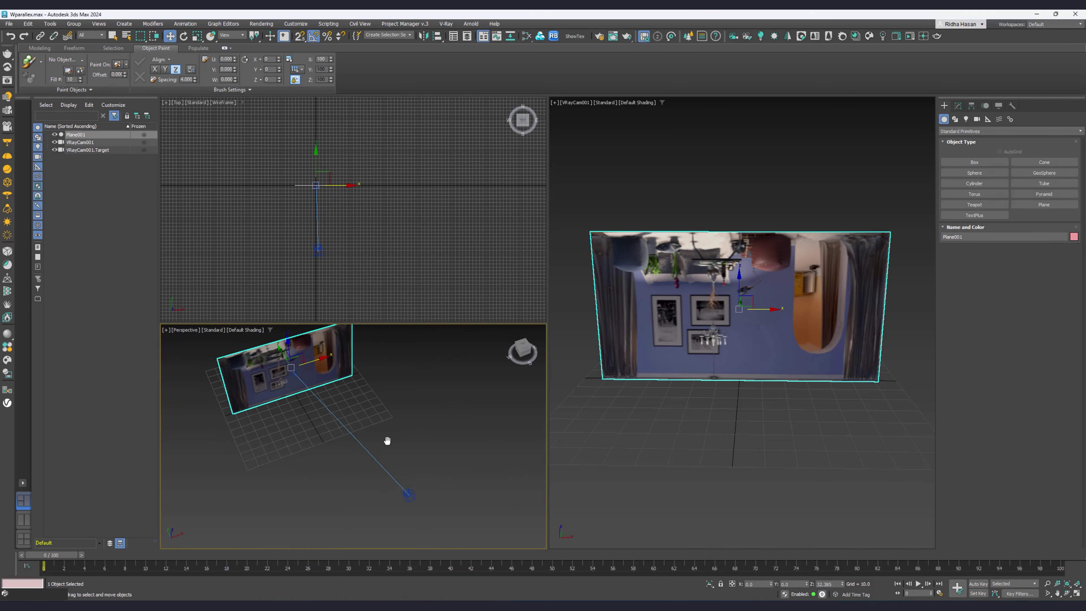
left_click(663, 258)
left_click(620, 128)
left_click(629, 106)
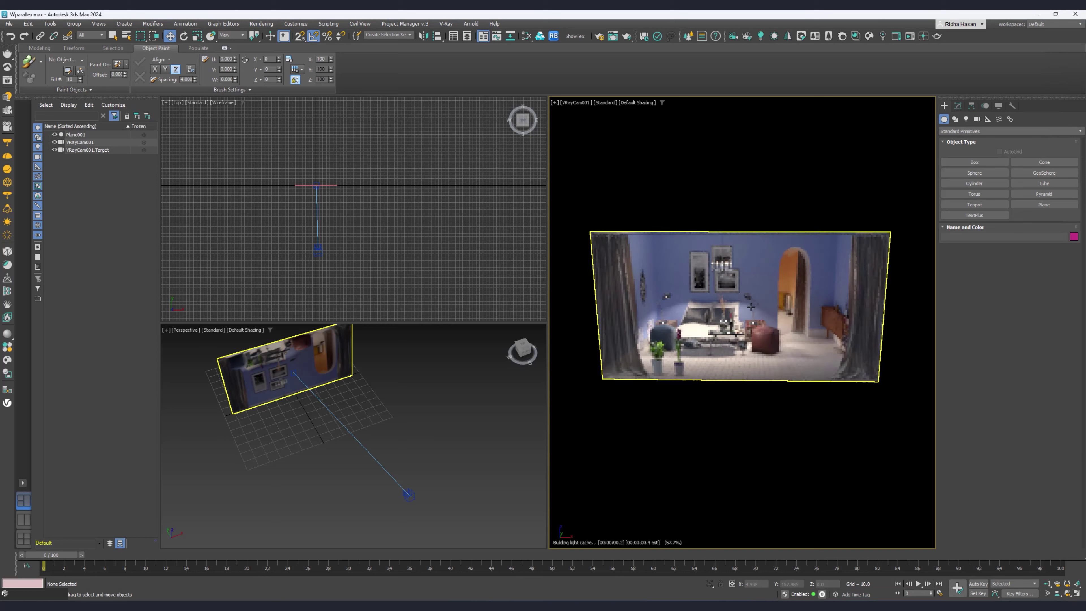
Select the V-Ray camera and move it toward its target in the scene
middle_click_drag(773, 313, 776, 314)
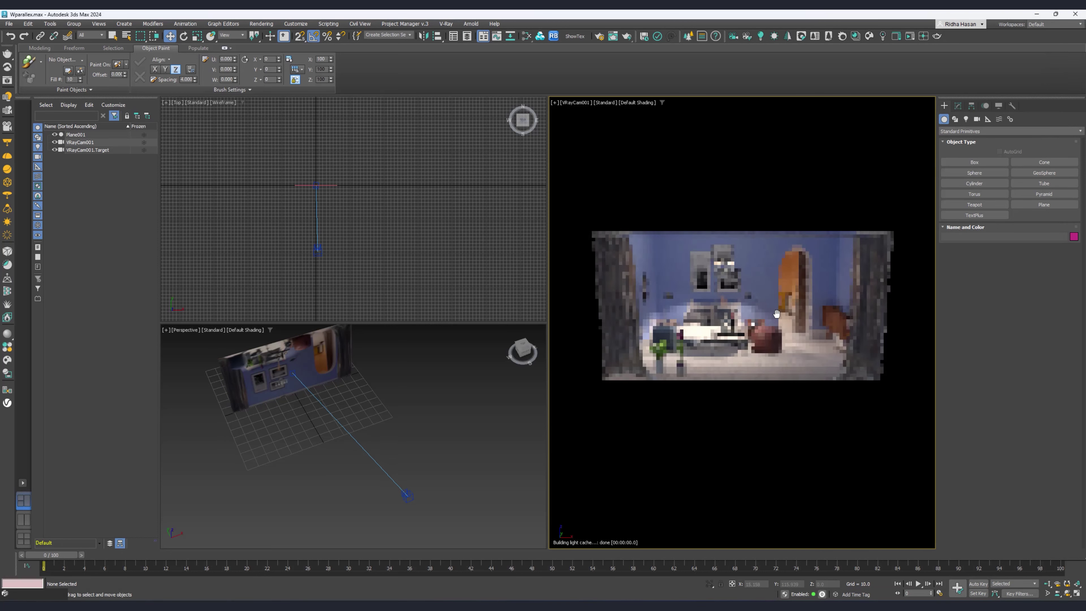
left_click(414, 496)
mouse_move(429, 493)
left_mouse_down()
mouse_move(420, 482)
mouse_move(303, 510)
mouse_move(279, 528)
left_mouse_up()
middle_click(708, 364)
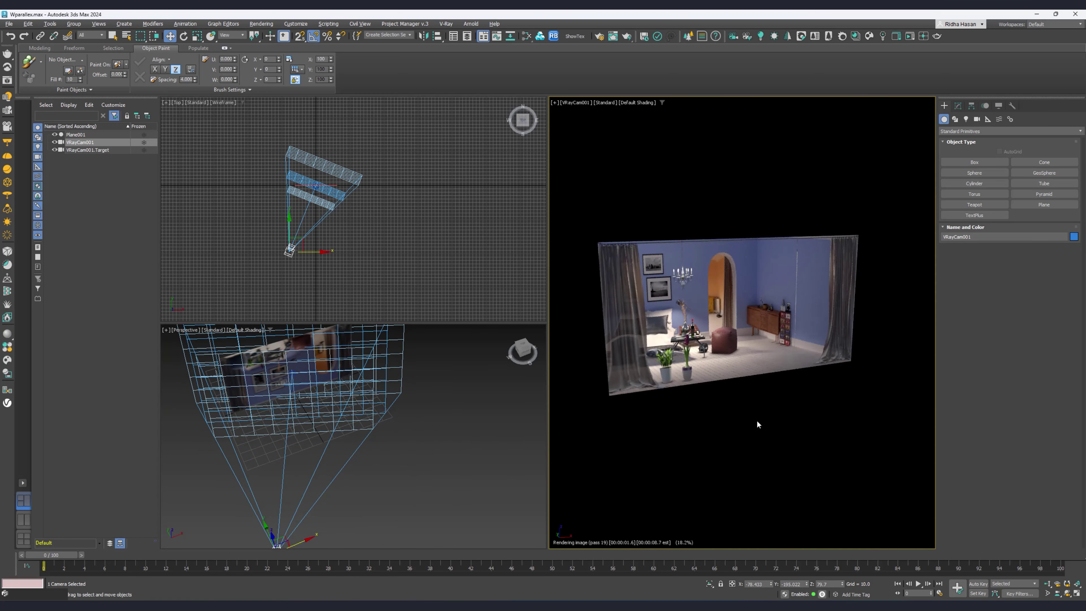
scroll(400, 456, "down", 5)
right_click(719, 418)
Orbit and dolly the camera back to reframe the parallax room
left_click(1066, 595)
mouse_move(767, 388)
left_mouse_down()
mouse_move(726, 367)
mouse_move(732, 304)
mouse_move(747, 376)
left_mouse_up()
left_click(1047, 583)
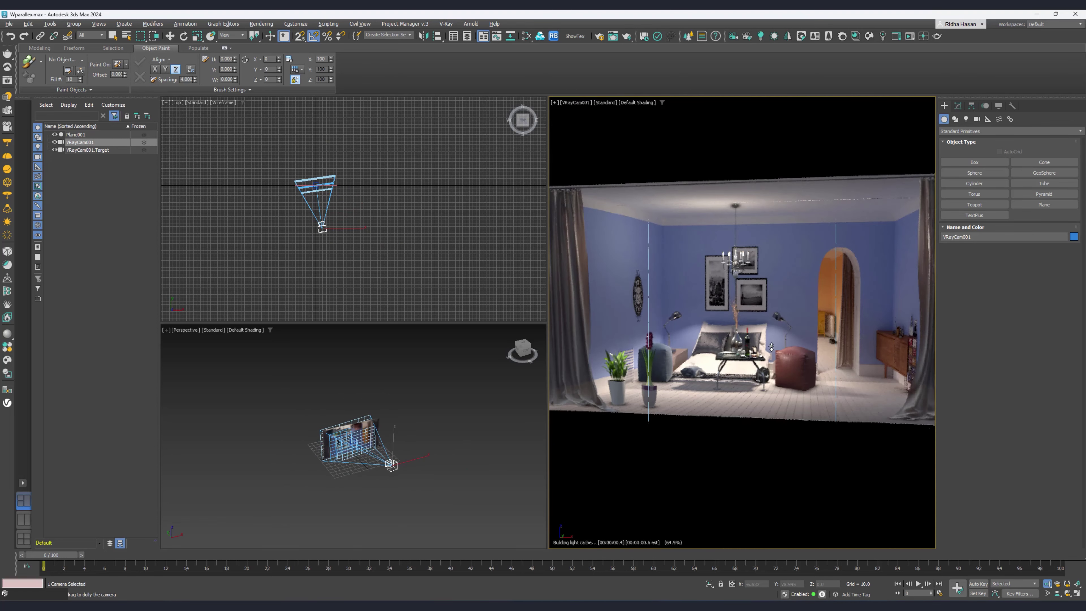
left_click_drag(747, 376, 737, 379)
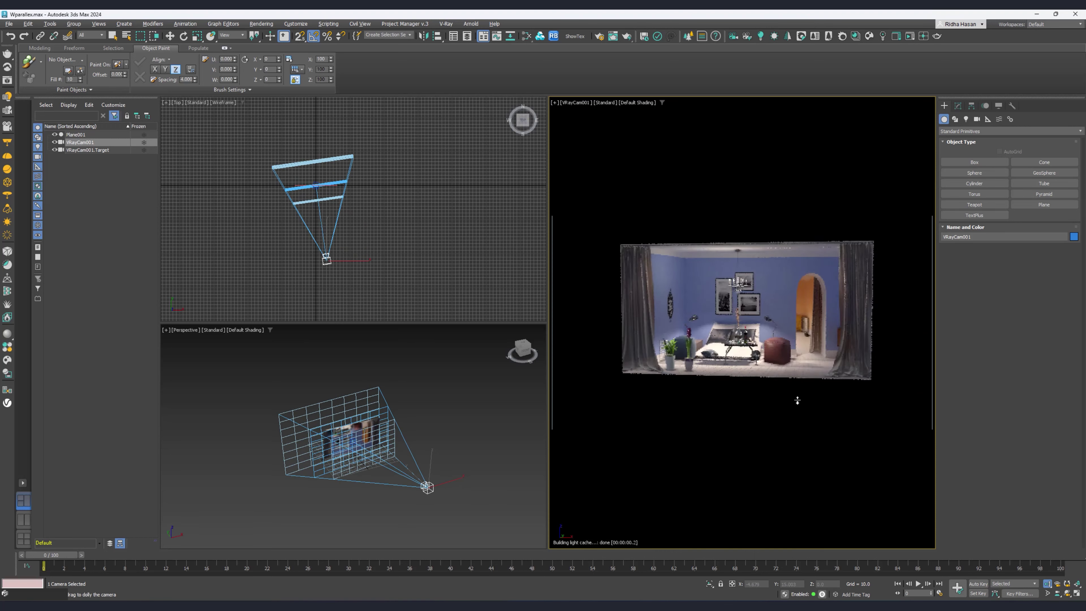
left_click(1067, 590)
left_click_drag(736, 342, 766, 350)
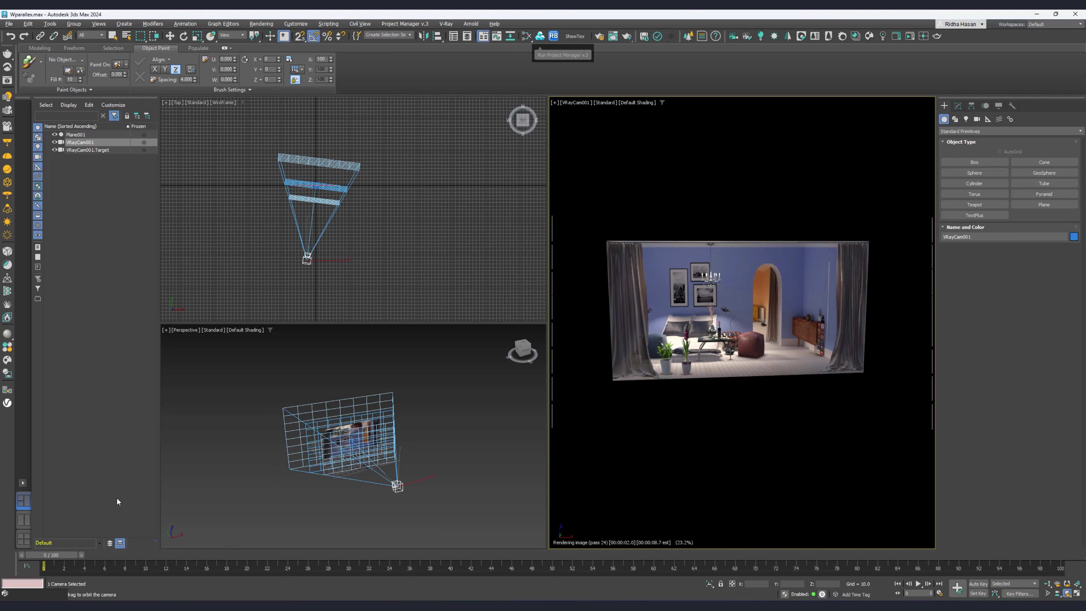
left_click(553, 36)
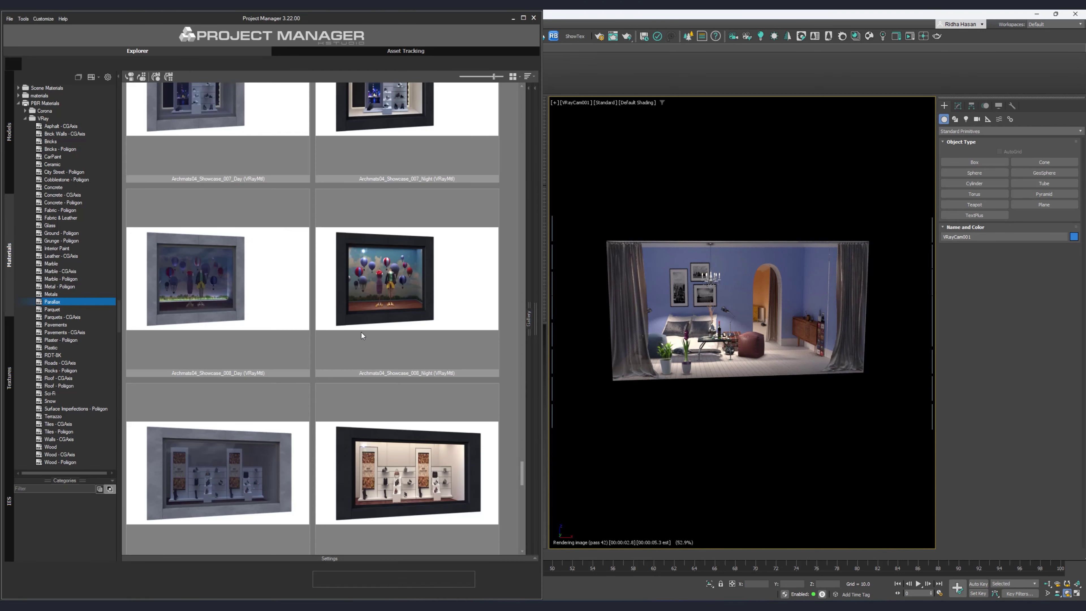
Apply Archmats04_Showcase_008_Night to the plane and show the camera view's safe frame
left_click(361, 333)
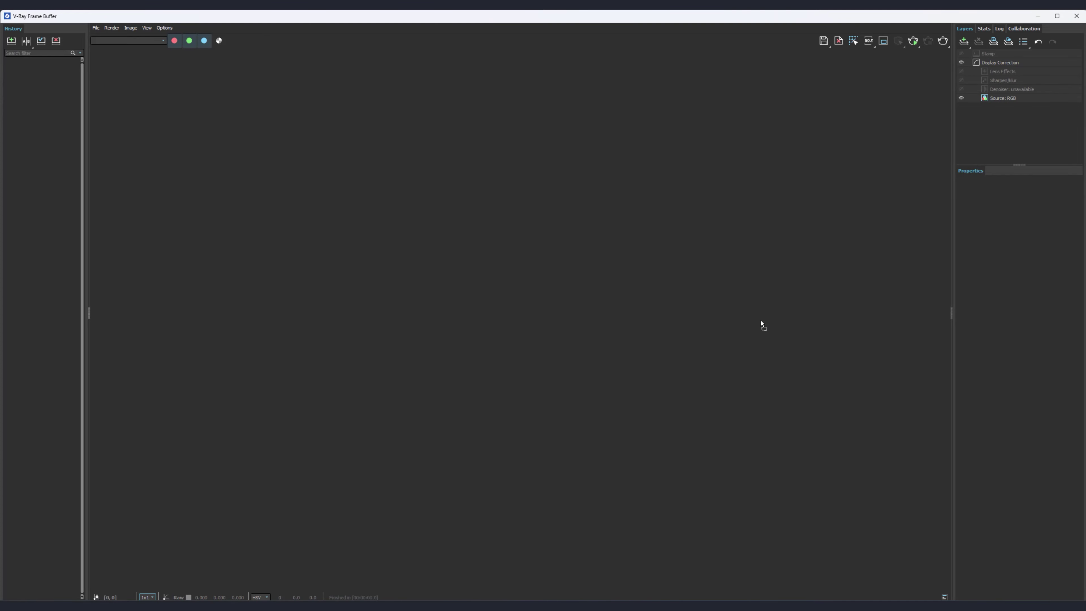
left_click(761, 323)
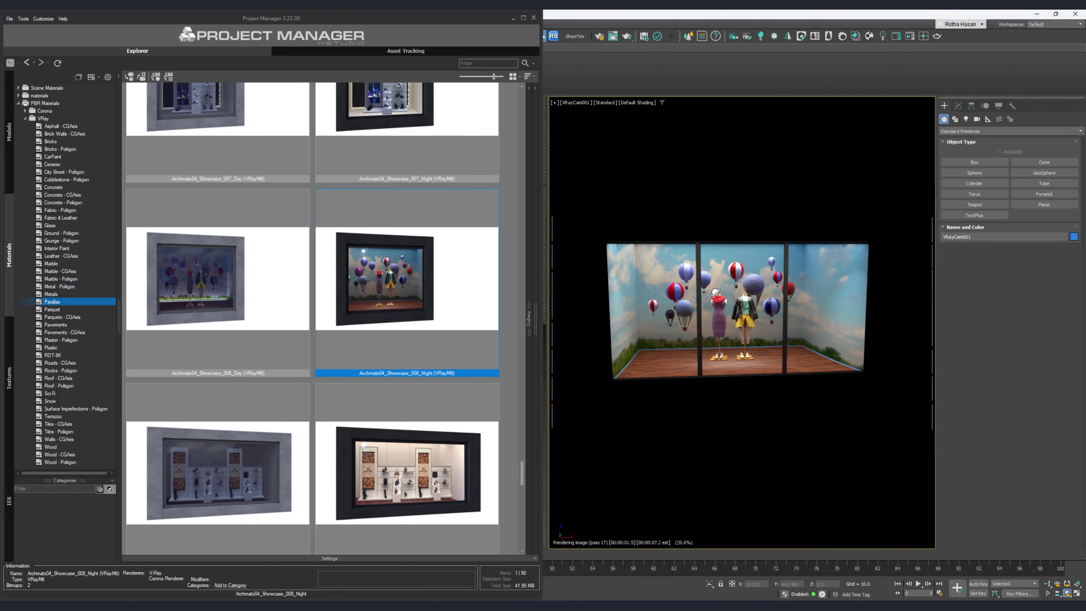
left_click(759, 320)
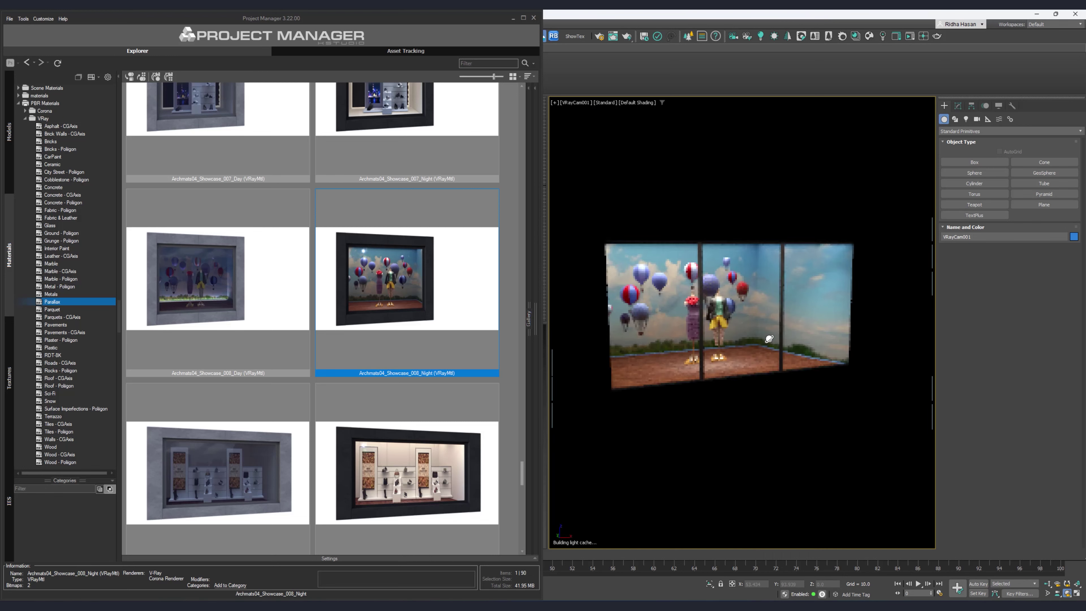
left_click(1046, 583)
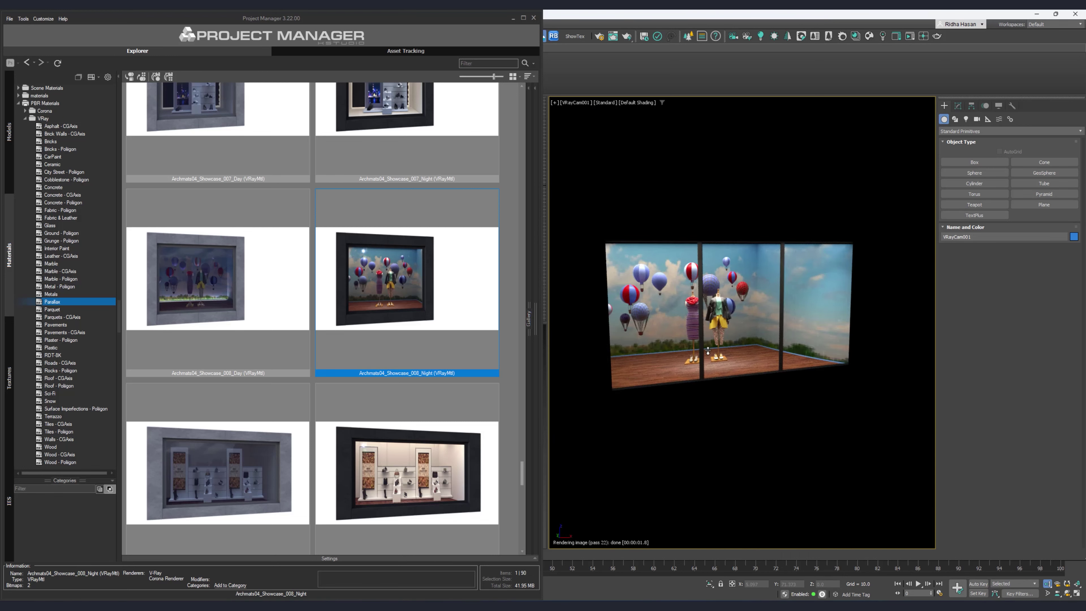
Minimize Project Manager, leave dolly mode and deselect the camera
left_click(513, 19)
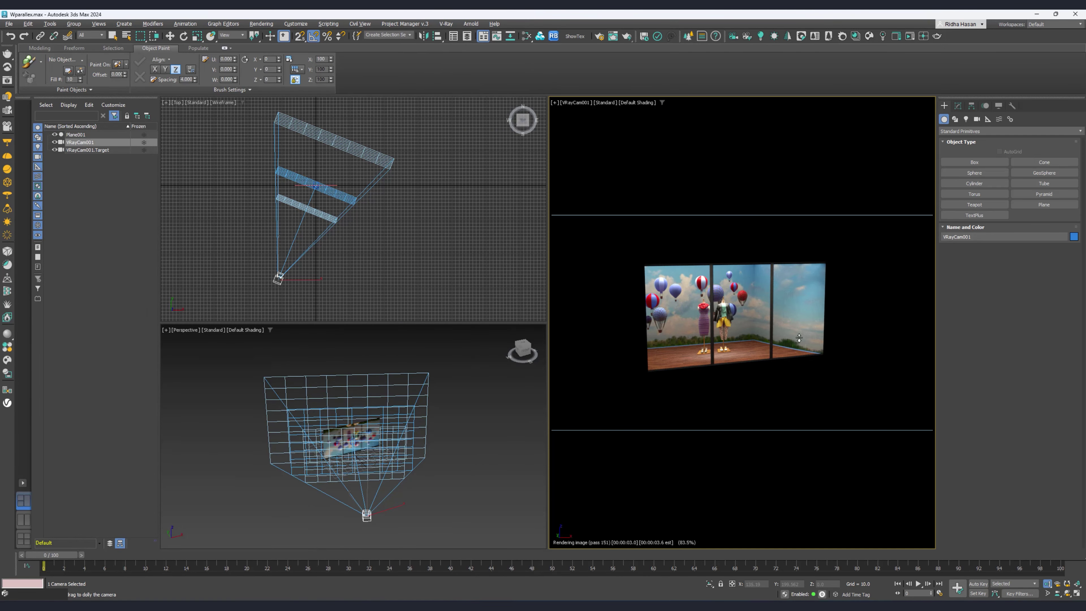
key("w")
key("ctrl+d")
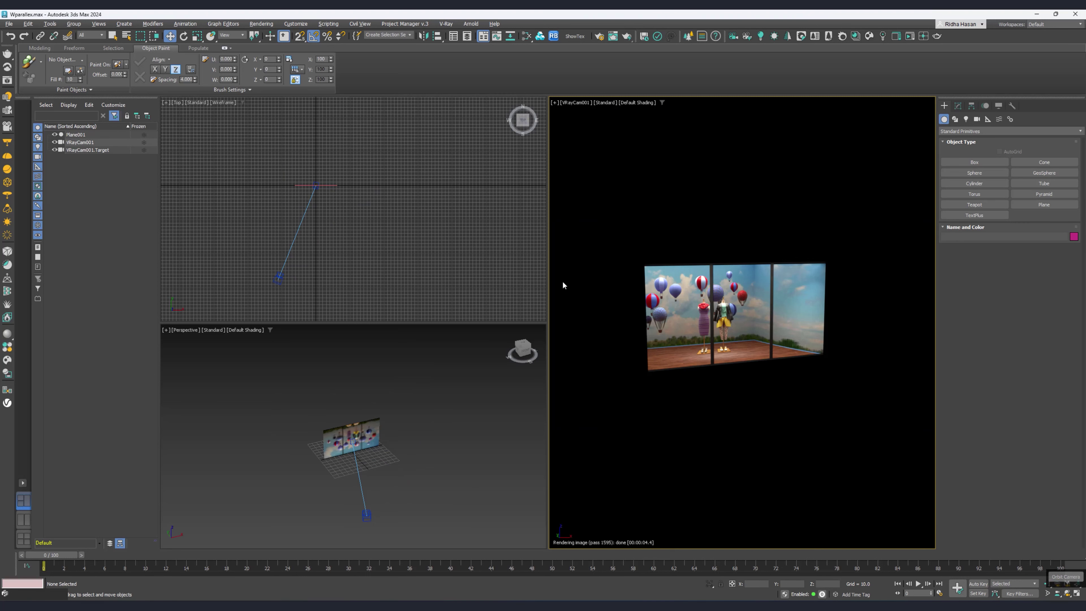
left_click(540, 36)
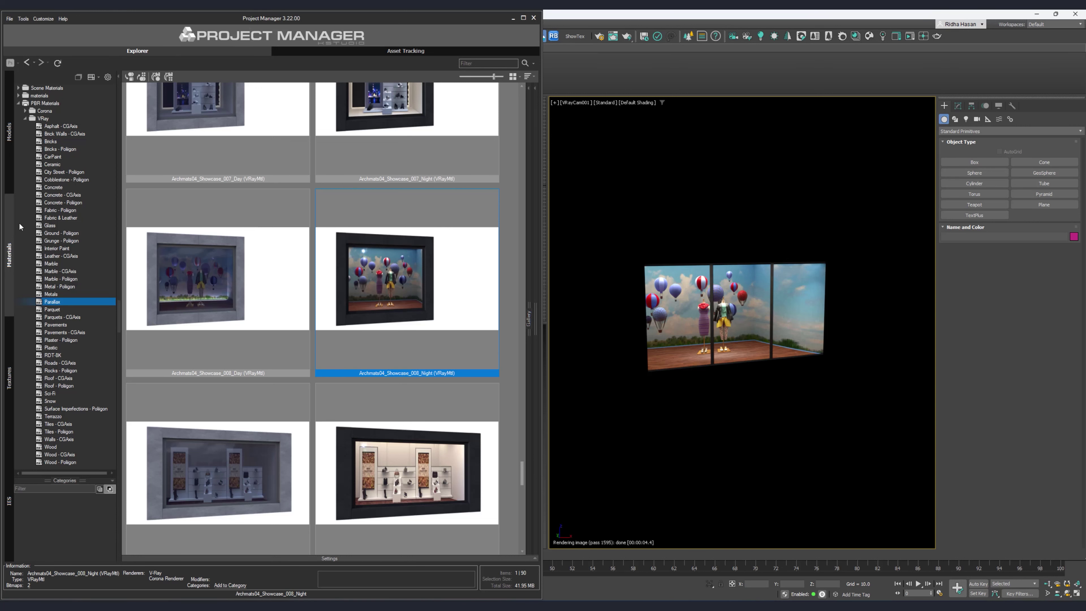
Browse more Parallax materials, set the camera view to Standard shading, and show the Parallax model files full-screen
scroll(341, 329, "down", 3)
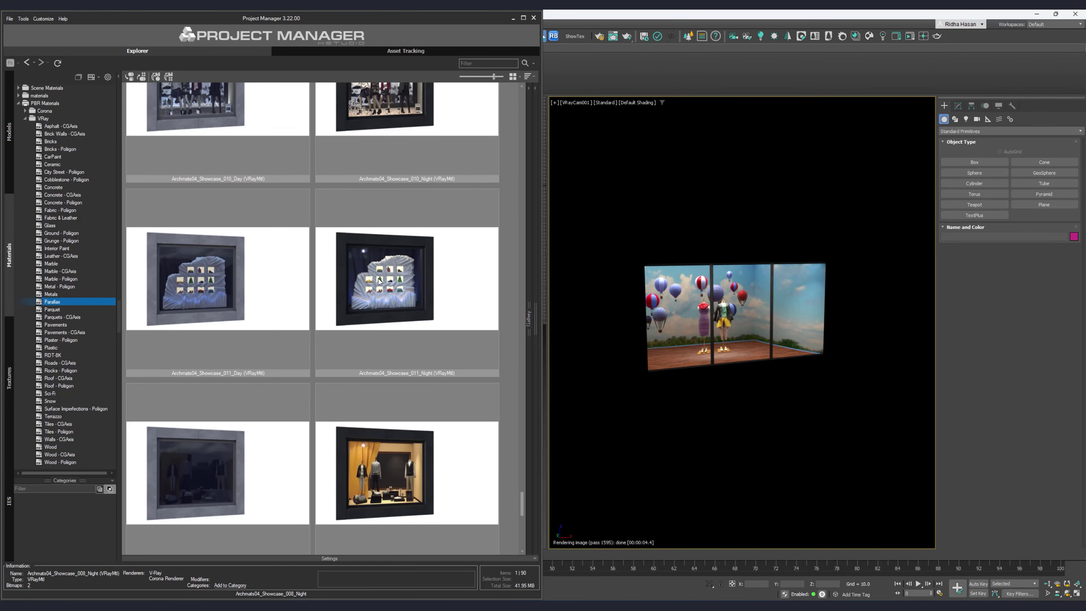
scroll(443, 331, "down", 3)
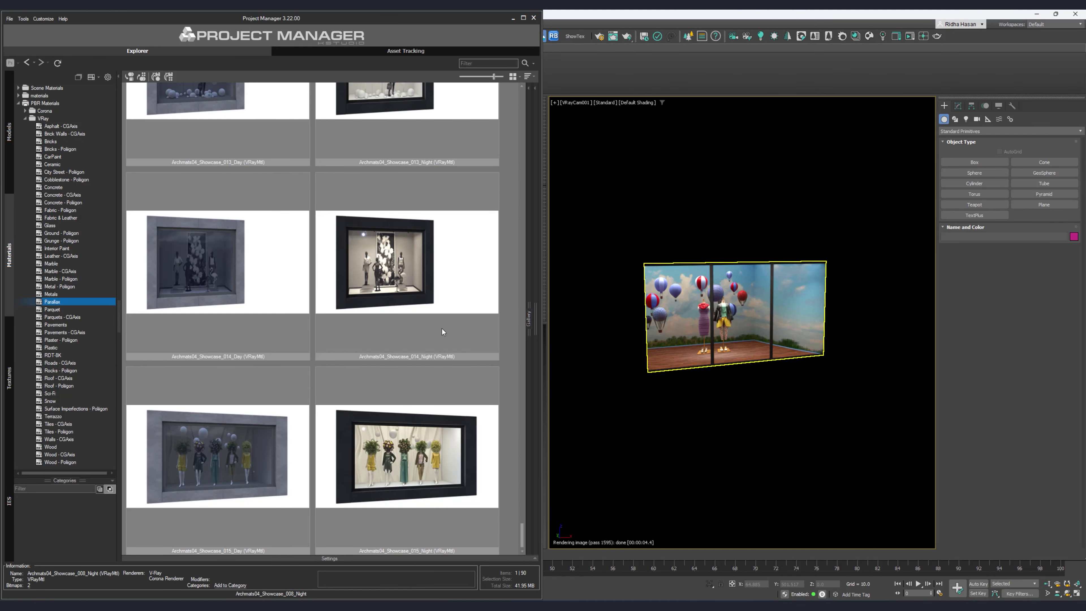
scroll(392, 416, "up", 5)
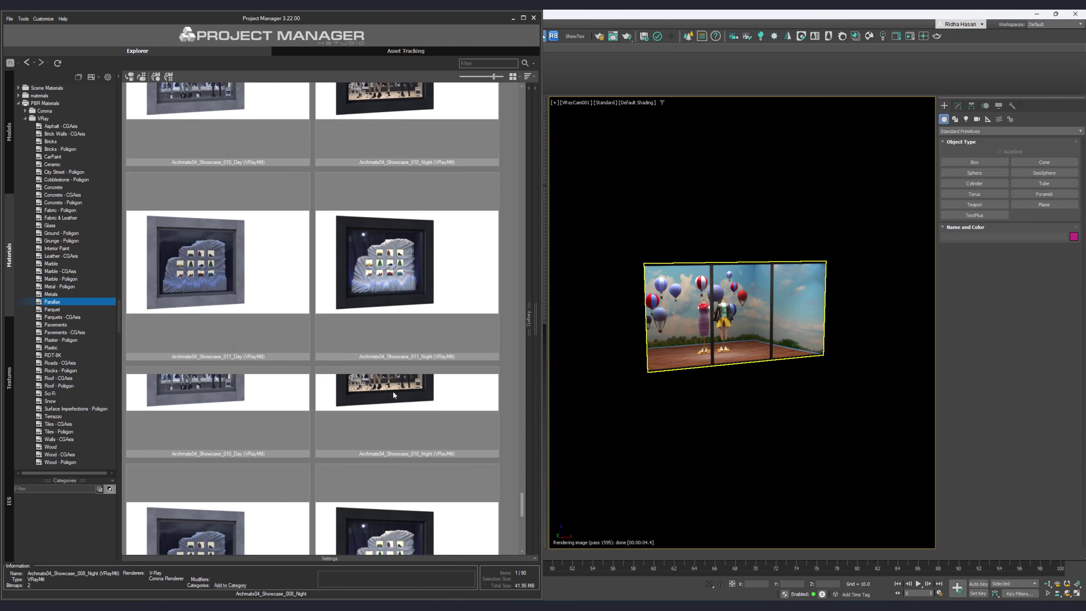
scroll(384, 299, "up", 5)
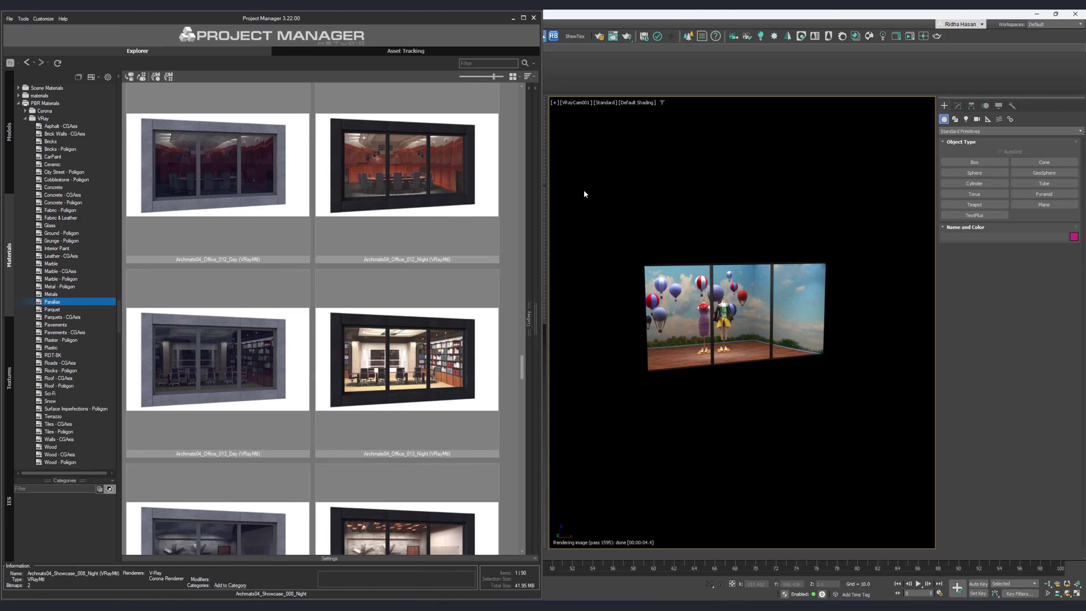
mouse_move(522, 17)
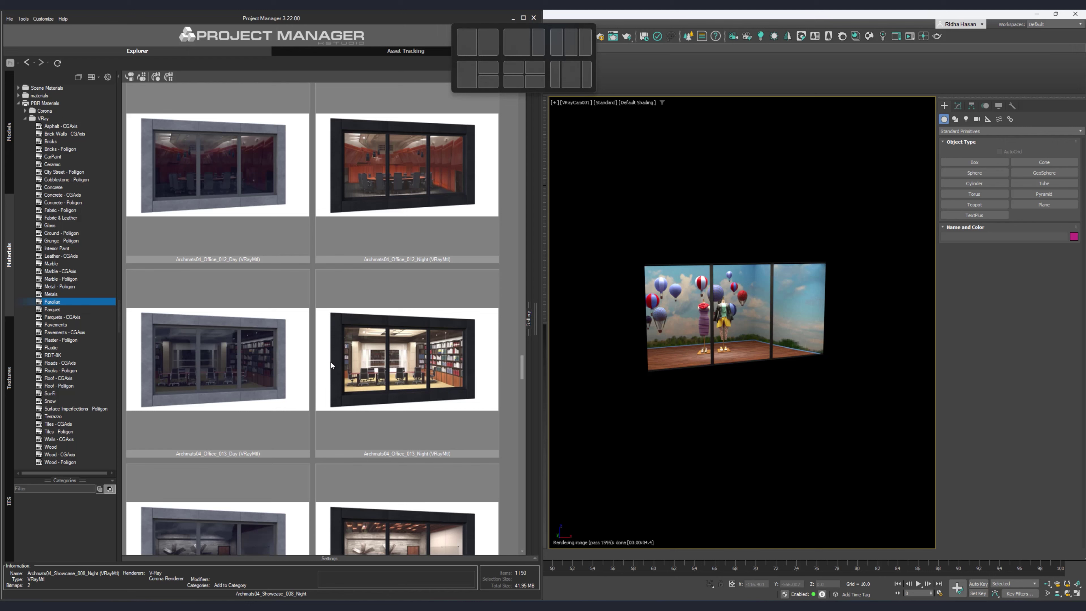
left_click(606, 103)
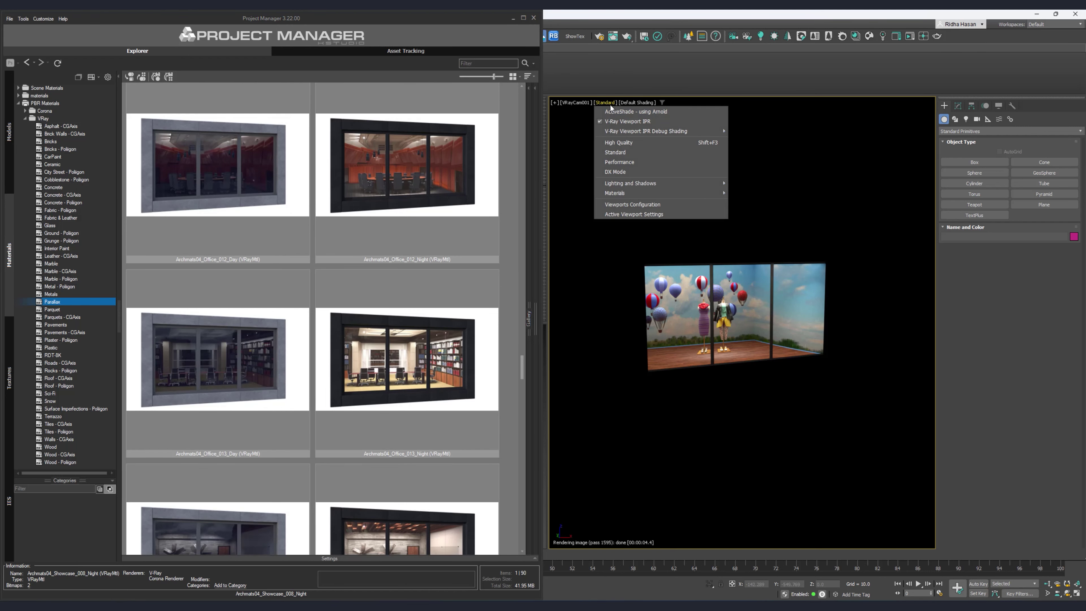
left_click(616, 121)
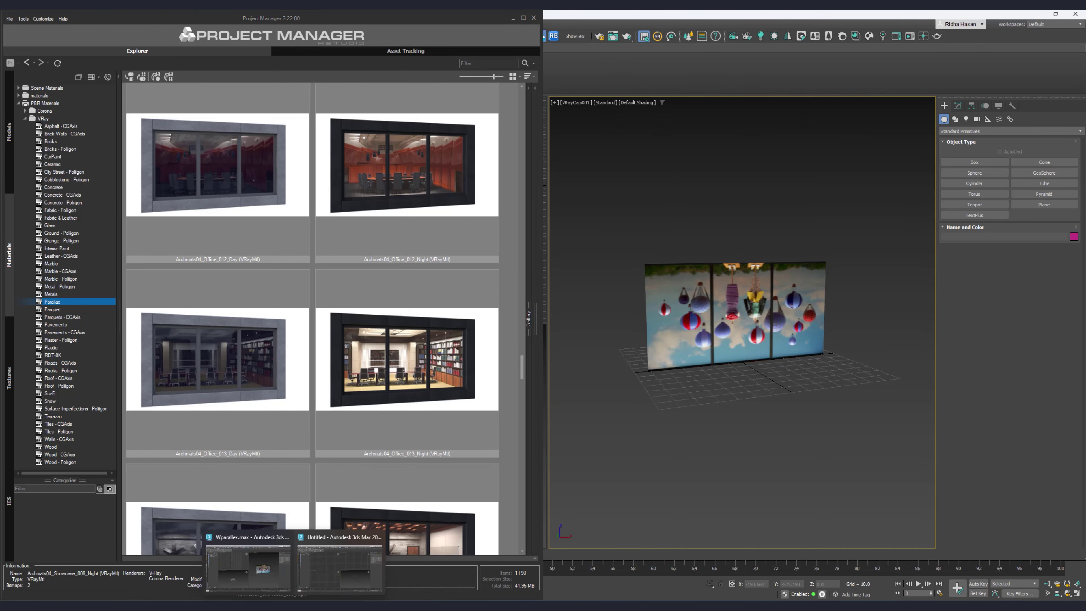
key("super+Up")
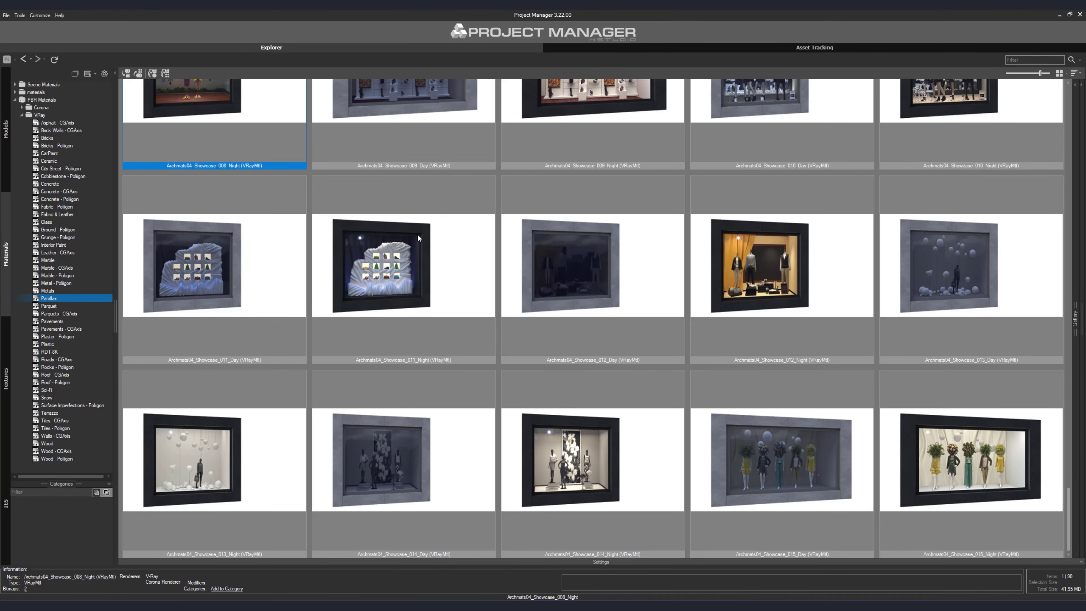
left_click(5, 136)
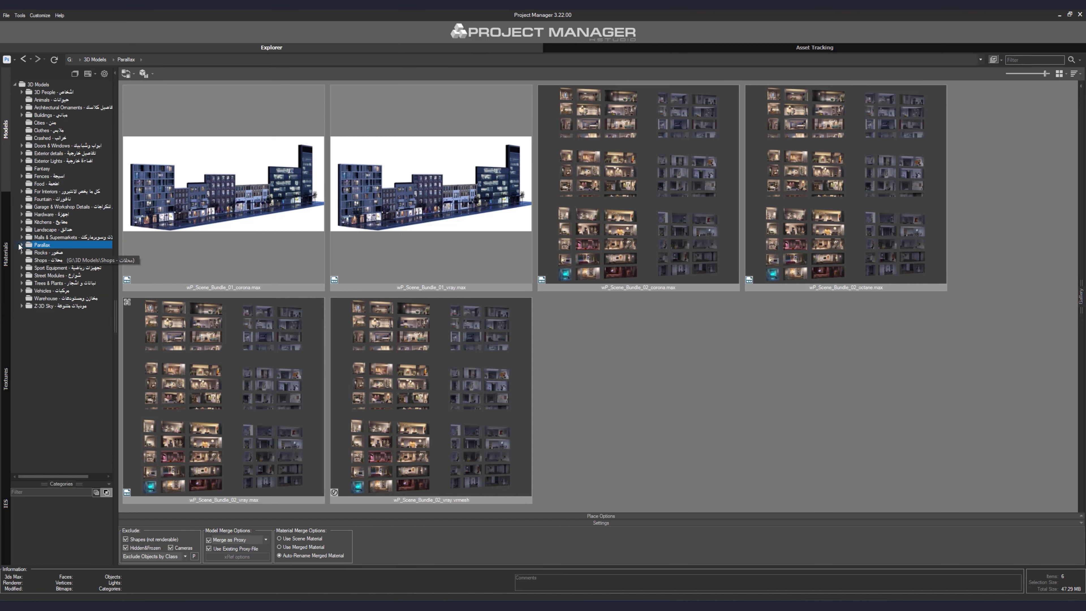
Expand the Parallax folder, inspect wP_Scene_Bundle_02 files and delete the vrmesh tile from the gallery
double_click(44, 247)
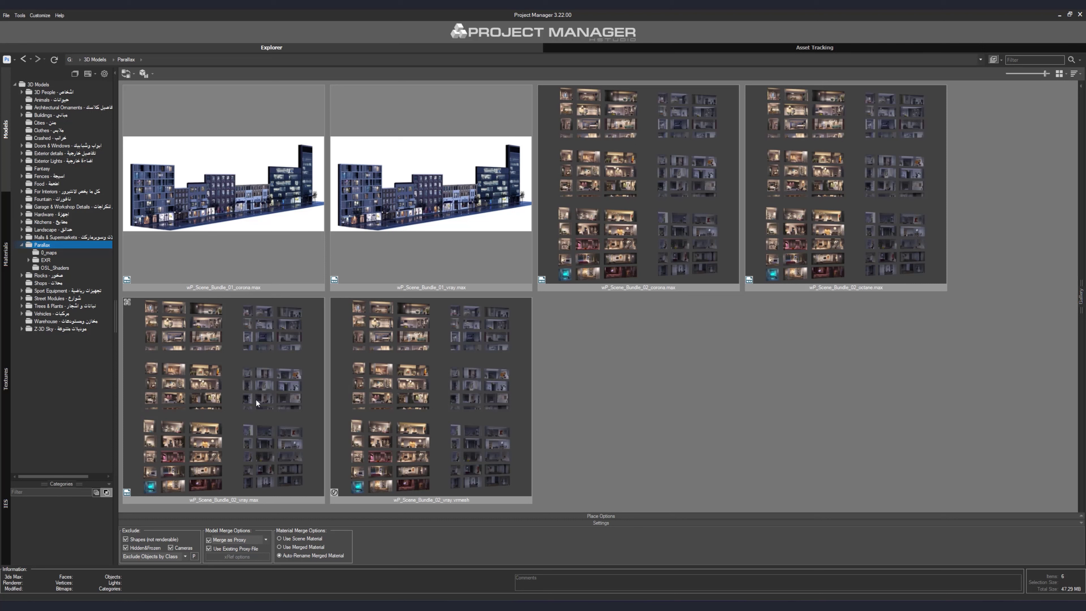
left_click(243, 385)
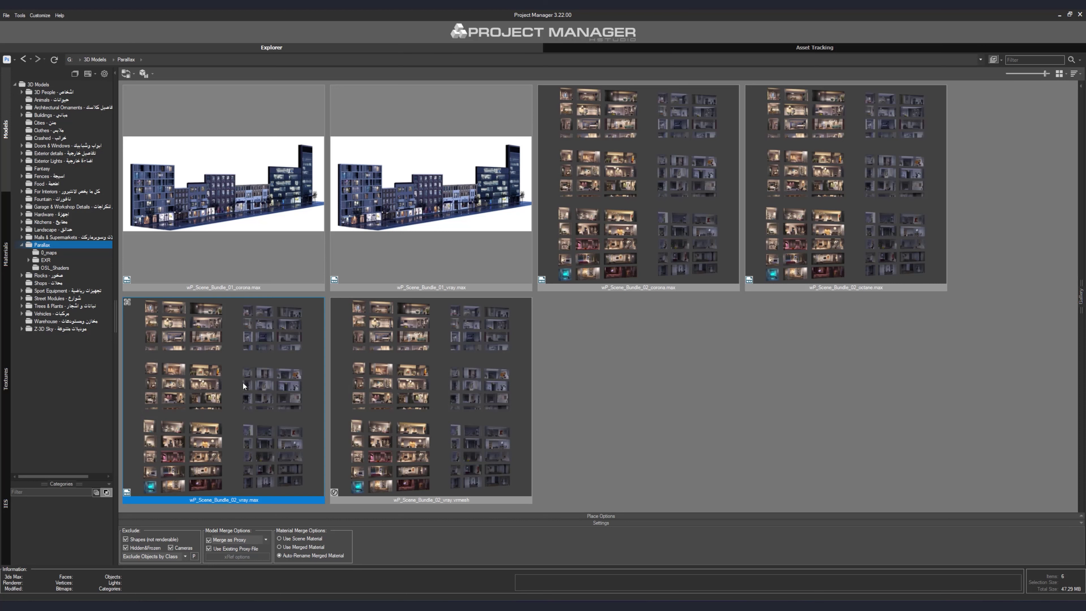
left_click(441, 427)
left_click(249, 411)
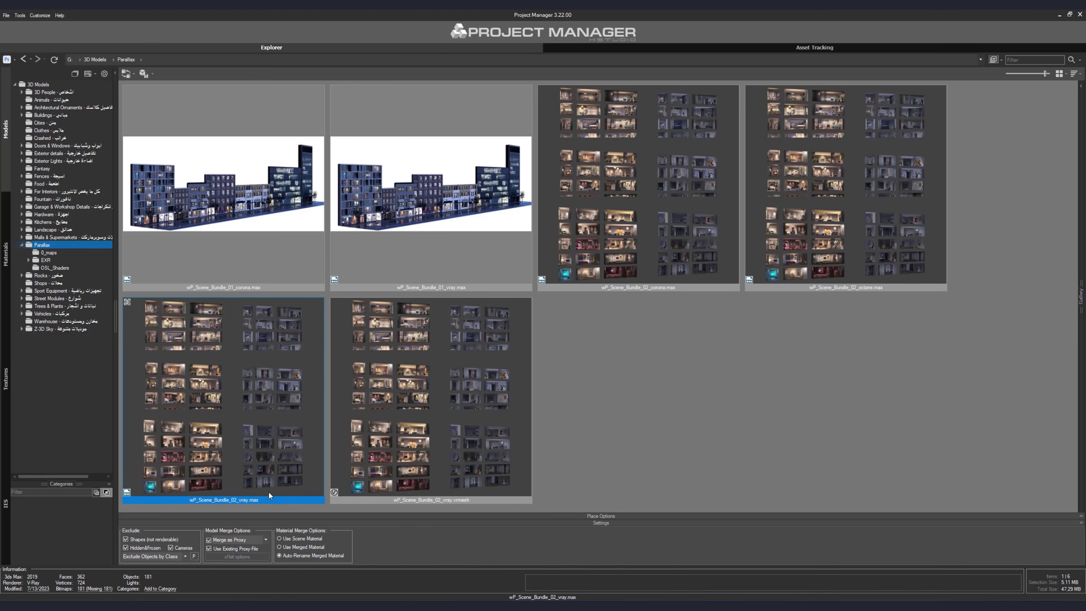
left_click(457, 470)
key("Delete")
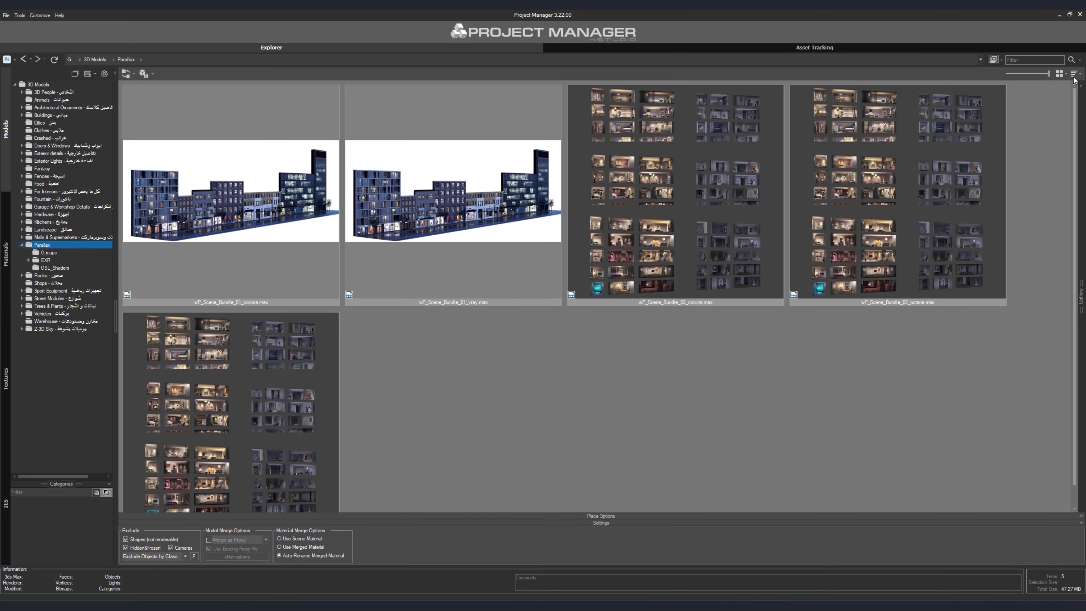
Dock Project Manager to the left half and select wP_Scene_Bundle_01_vray.max
left_click_drag(545, 17, 2, 184)
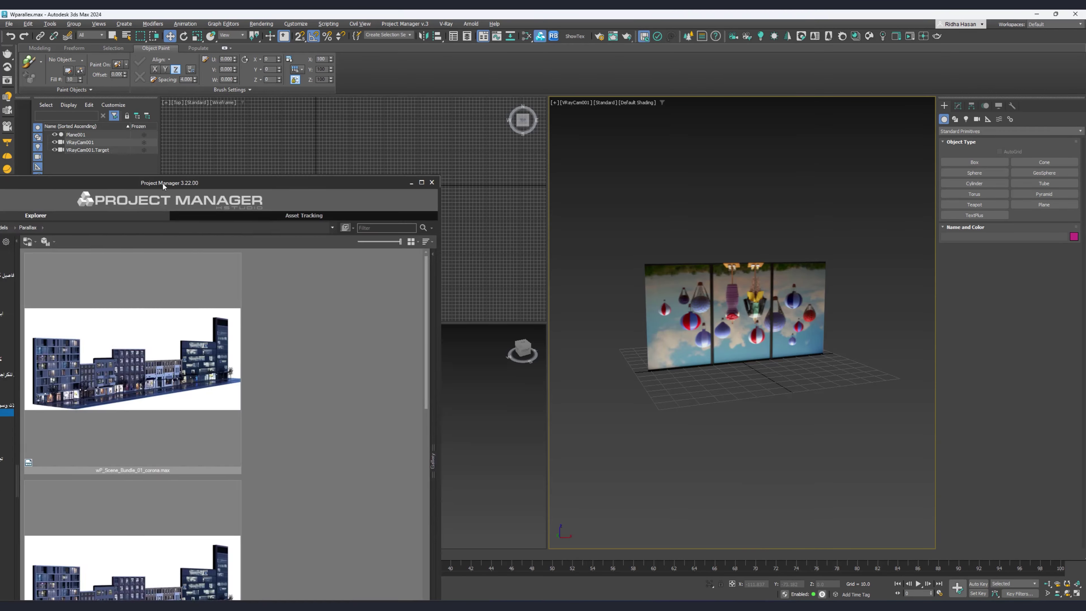
scroll(415, 297, "down", 2)
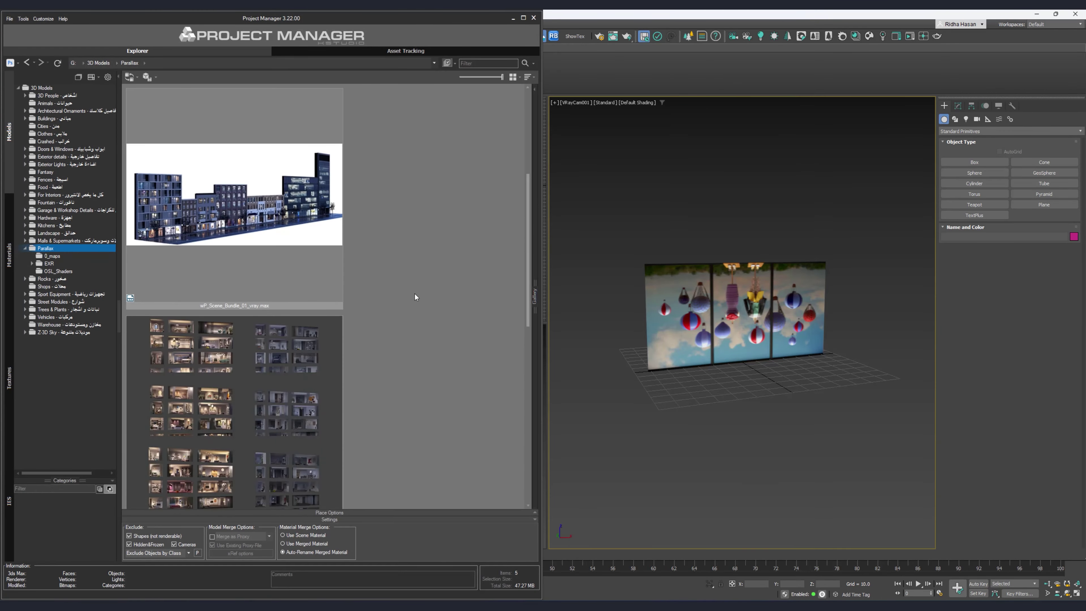
scroll(272, 223, "down", 2)
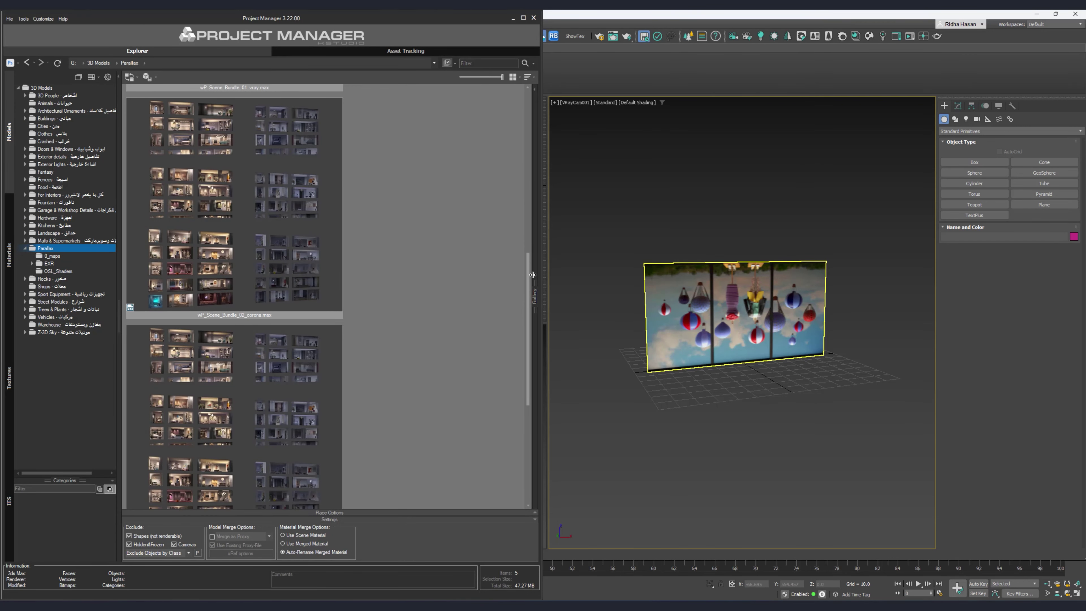
mouse_move(530, 284)
left_mouse_down()
mouse_move(522, 377)
mouse_move(537, 226)
left_mouse_up()
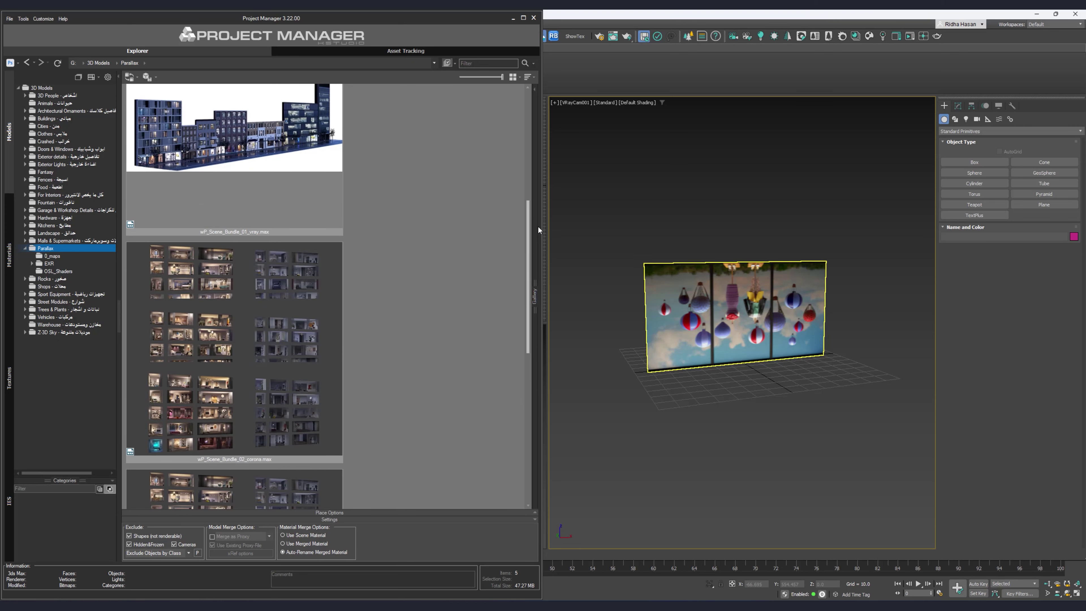
left_click_drag(538, 226, 521, 187)
left_click(229, 255)
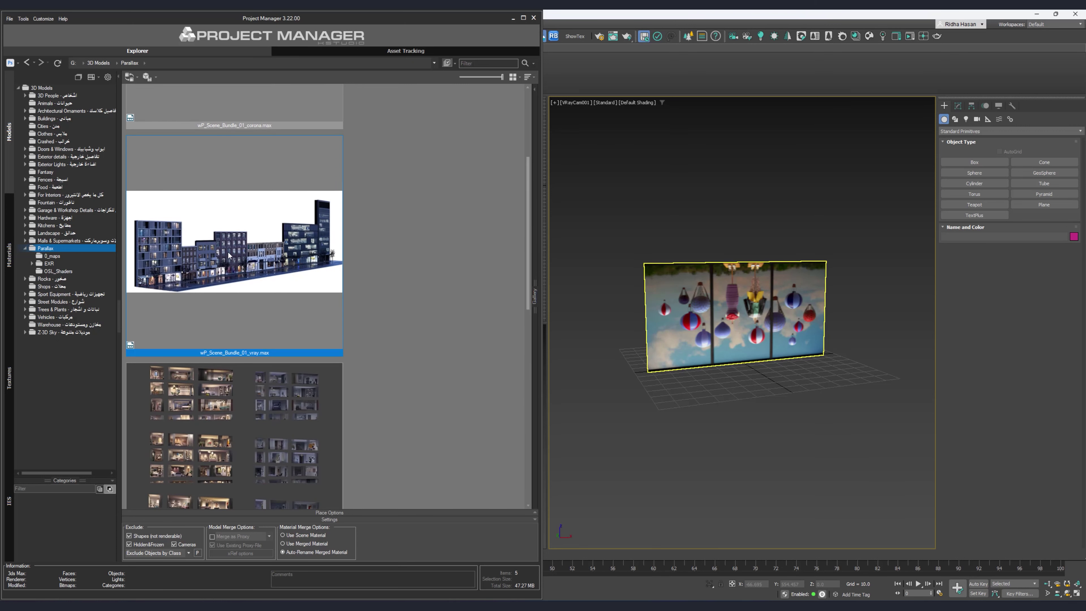
Open wP_Scene_Bundle_01_vray.max in the current 3ds Max session without saving the previous scene
right_click(257, 247)
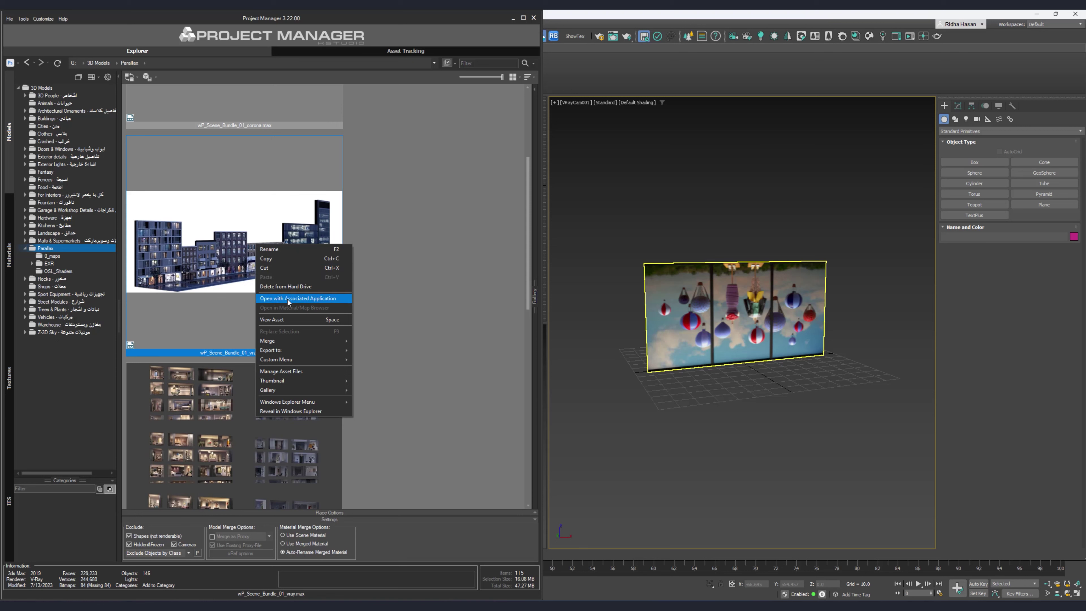
left_click(319, 300)
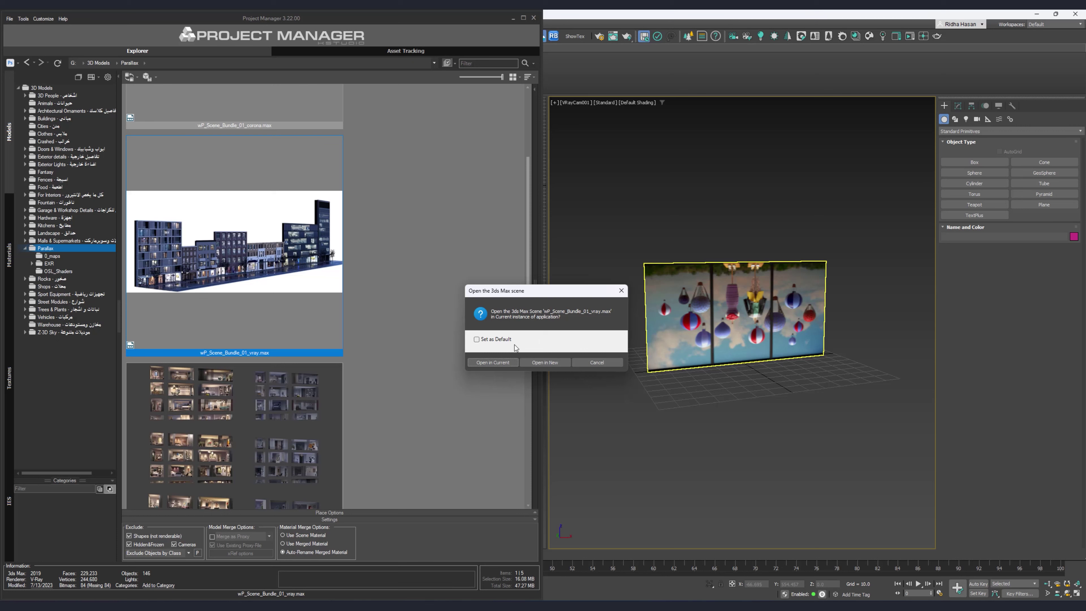
left_click(492, 362)
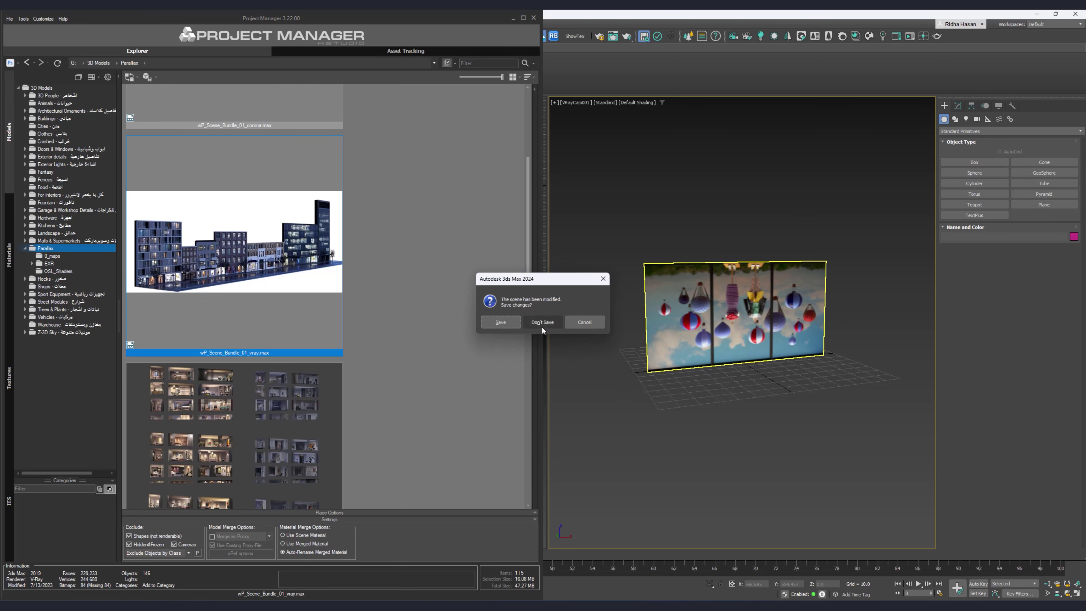
left_click(542, 322)
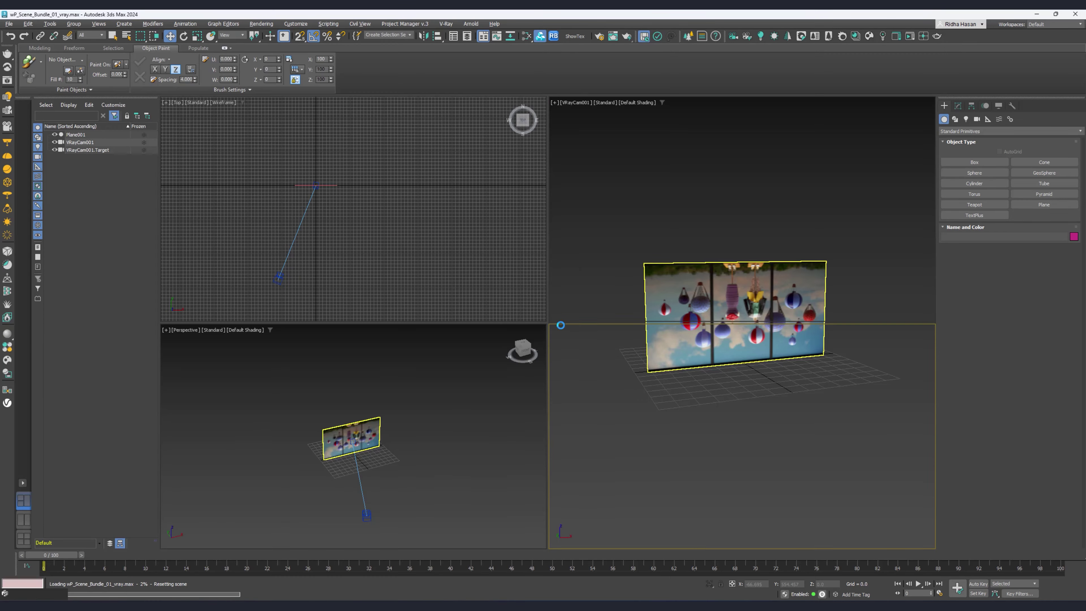
scroll(711, 387, "down", 5)
scroll(712, 387, "down", 5)
scroll(711, 387, "down", 5)
scroll(712, 386, "up", 3)
scroll(703, 359, "up", 3)
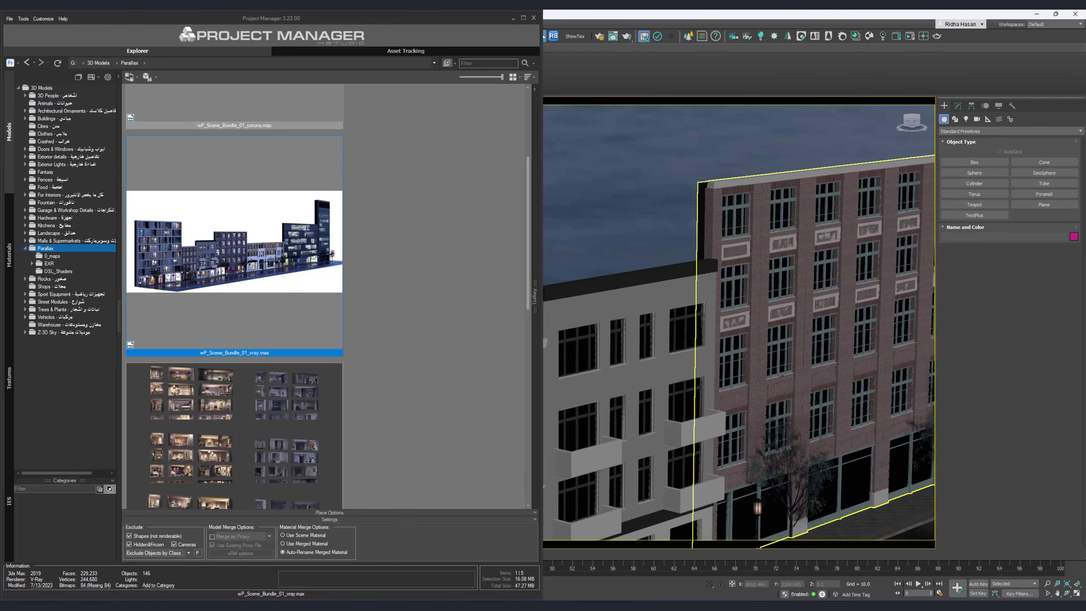
scroll(693, 325, "up", 3)
scroll(684, 295, "up", 2)
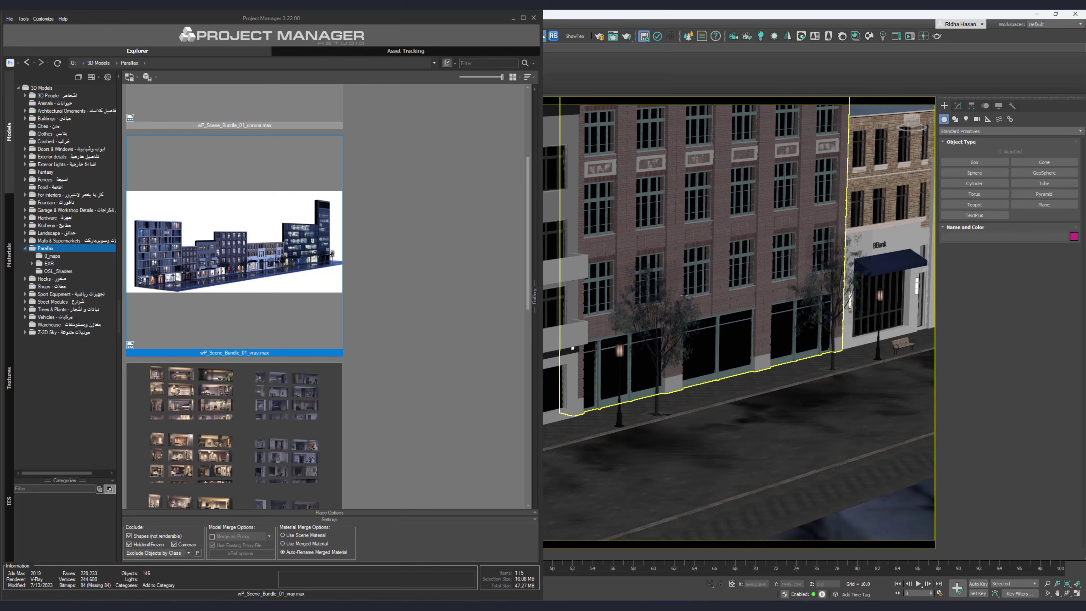
Minimize Project Manager, select the wP_Tree_003 tree and render the street scene
left_click(513, 18)
left_click(682, 335)
scroll(682, 335, "down", 2)
scroll(680, 338, "down", 3)
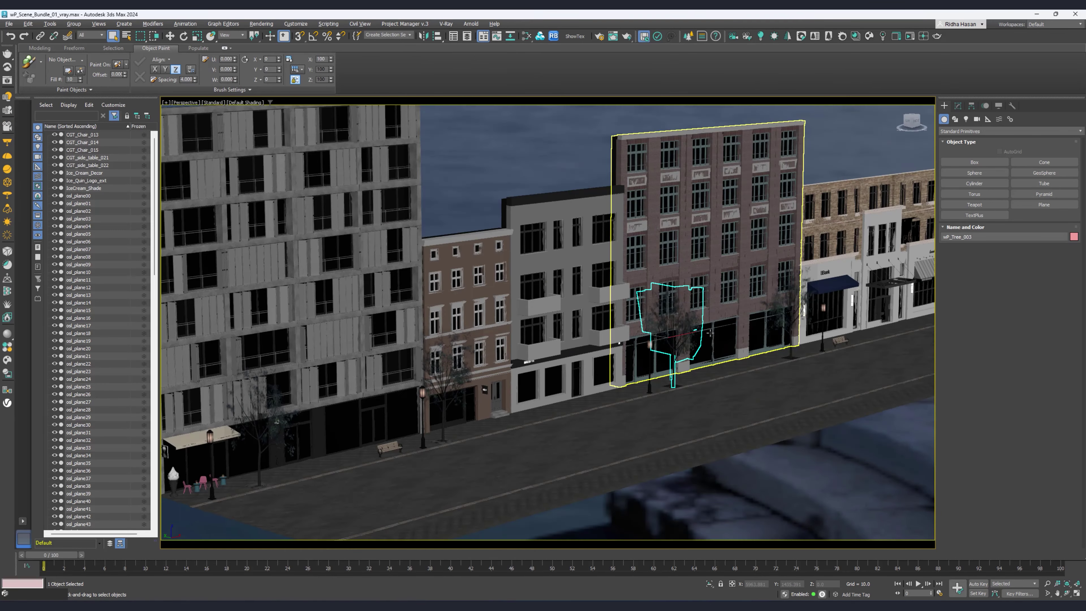
scroll(676, 342, "down", 2)
scroll(667, 351, "down", 5)
scroll(671, 338, "up", 3)
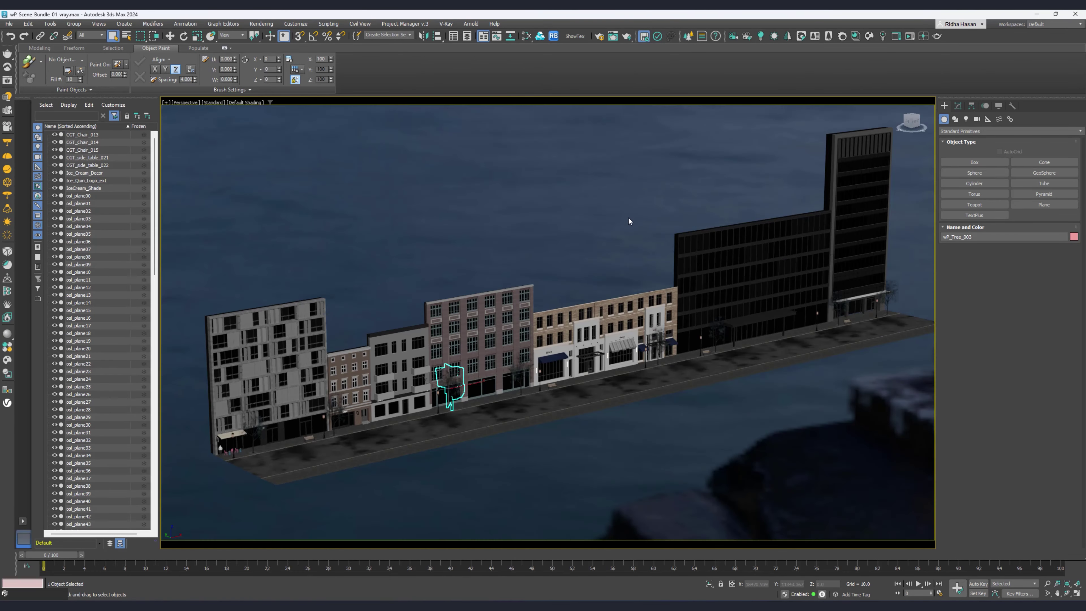
left_click(629, 37)
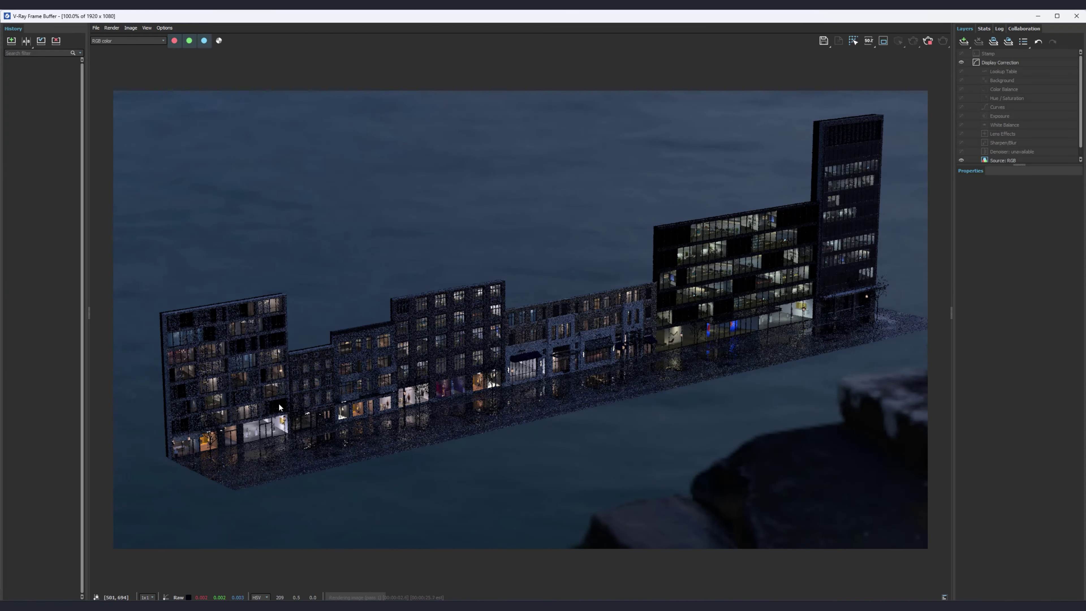
Zoom in on the finished night street render's lit facades, then close the V-Ray Frame Buffer
scroll(231, 411, "up", 3)
scroll(245, 407, "up", 2)
scroll(482, 457, "down", 3)
scroll(694, 336, "down", 2)
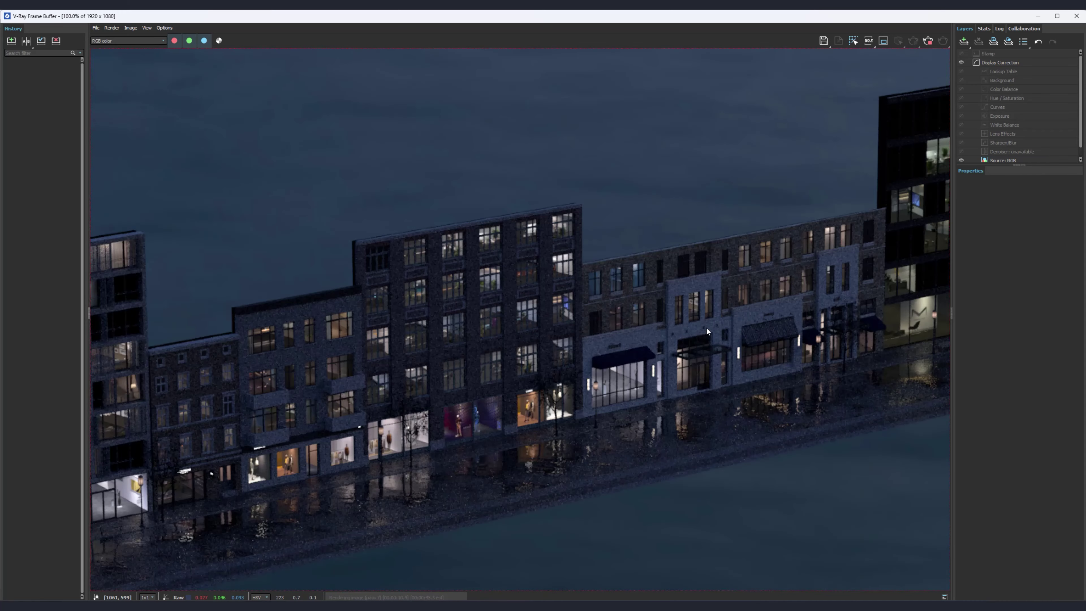
scroll(706, 327, "down", 1)
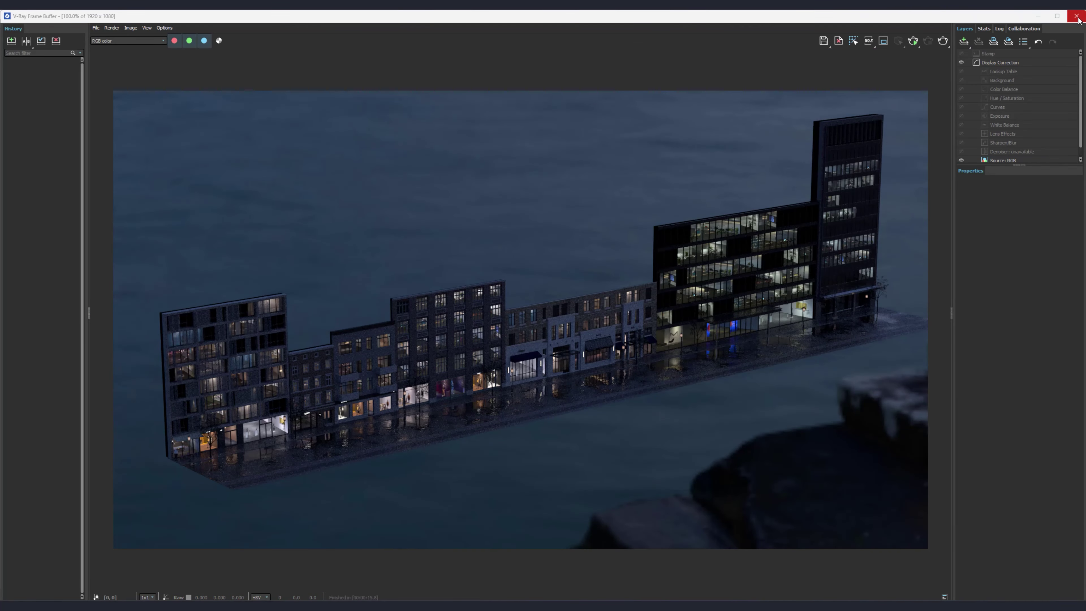
left_click(1076, 16)
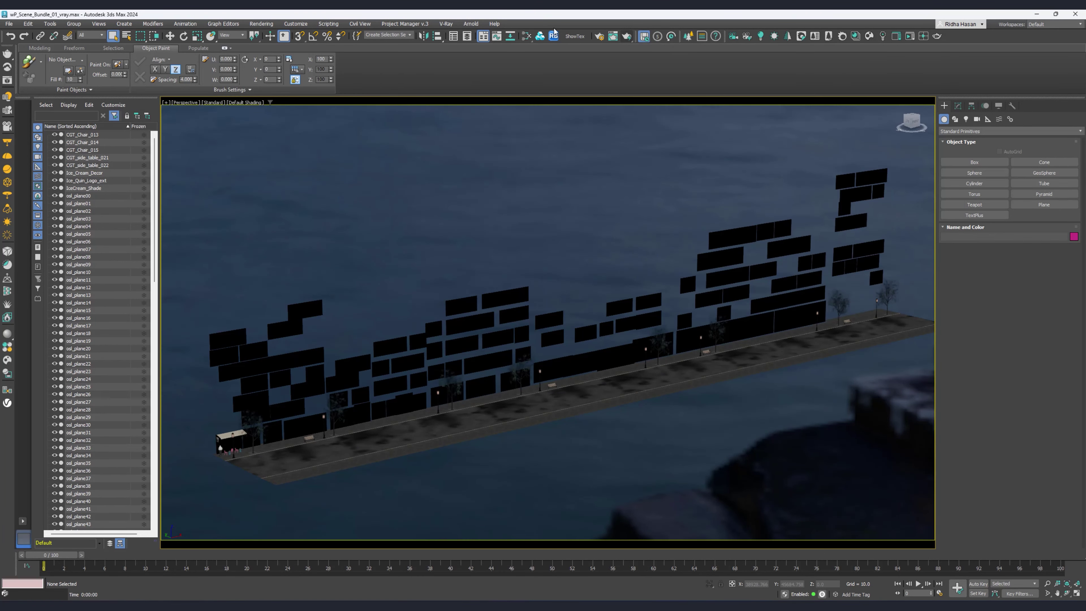
left_click(526, 36)
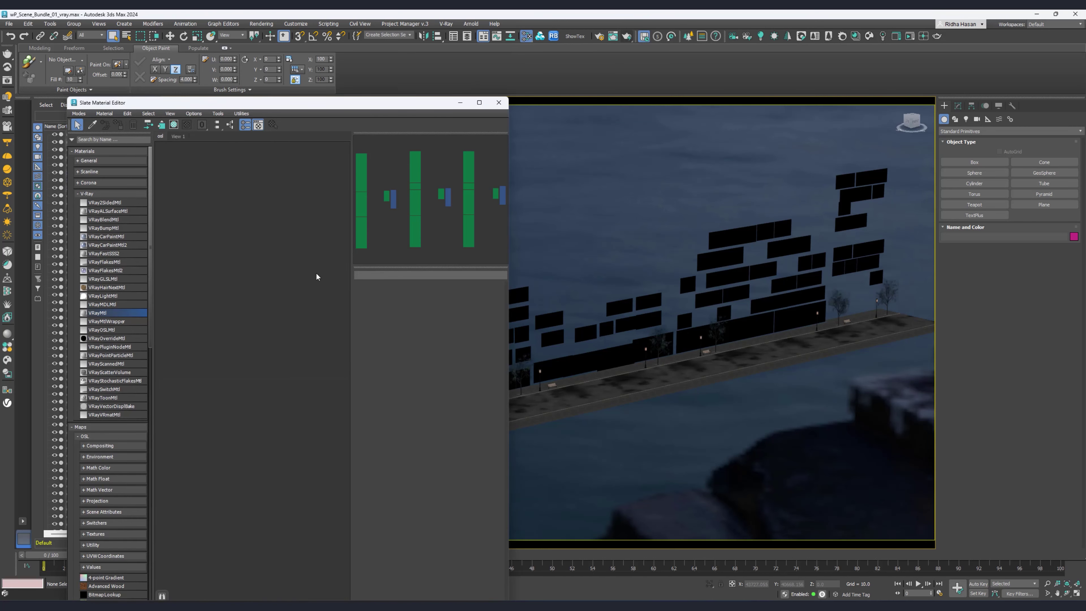
left_click(479, 102)
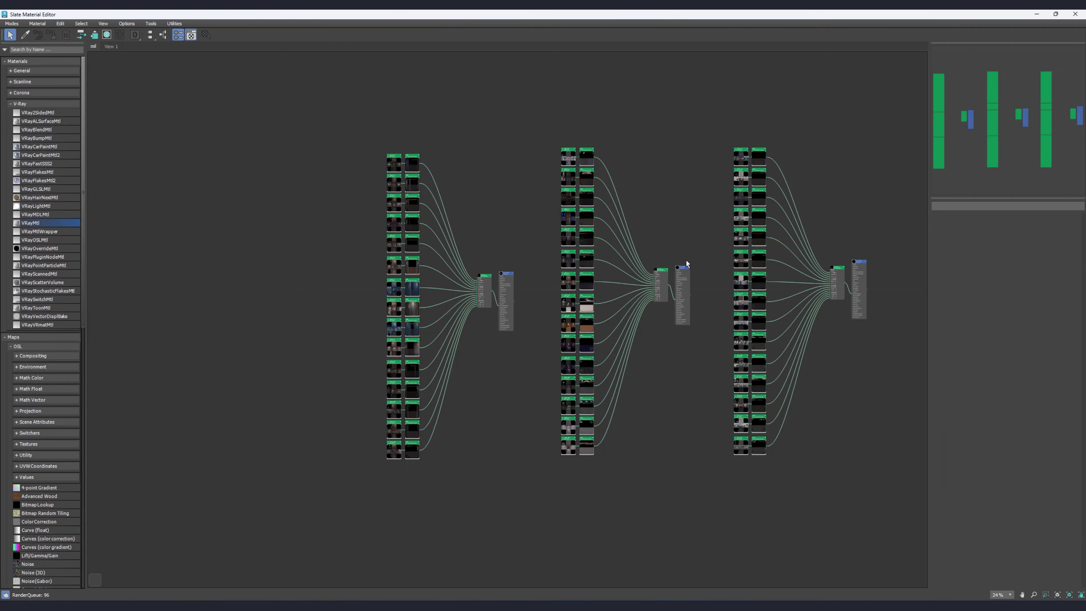
middle_click_drag(685, 268, 491, 235)
scroll(336, 284, "up", 4)
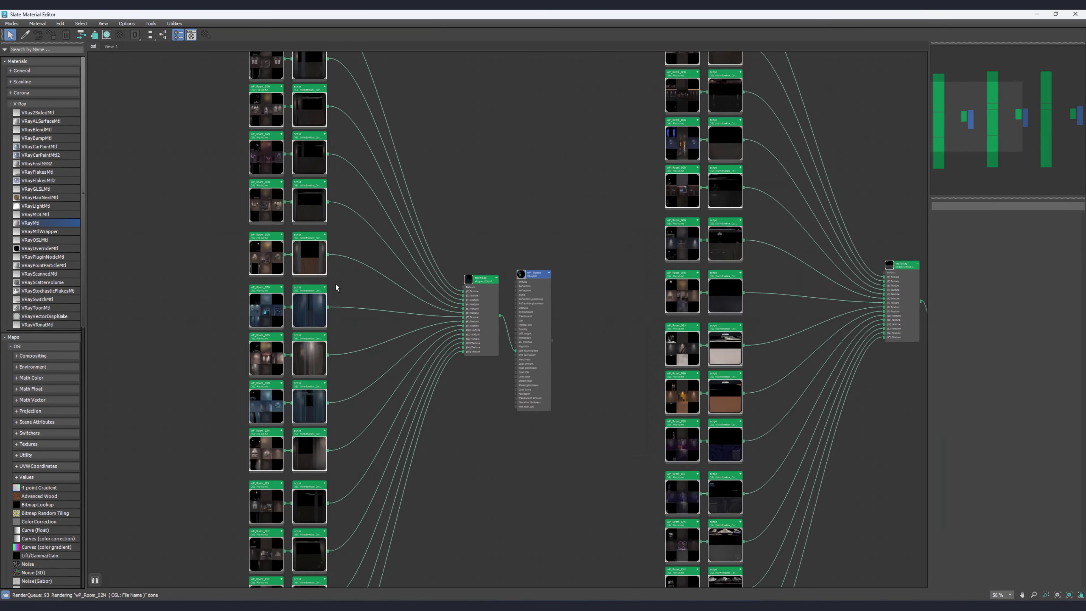
scroll(334, 282, "up", 3)
middle_click_drag(400, 201, 281, 261)
scroll(396, 415, "up", 2)
scroll(412, 427, "up", 2)
scroll(412, 427, "up", 1)
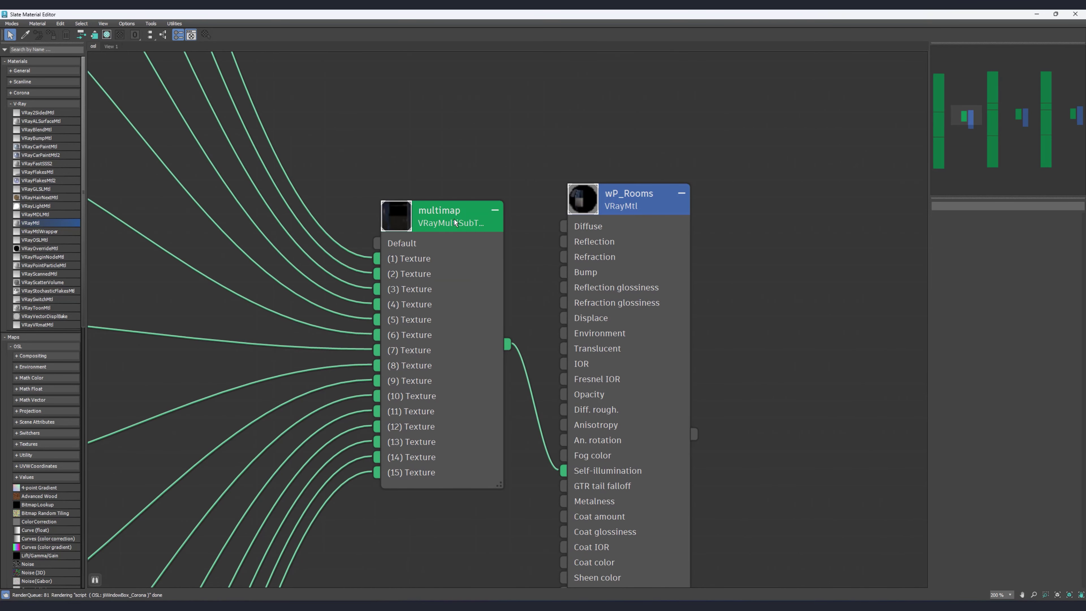
left_click(392, 330)
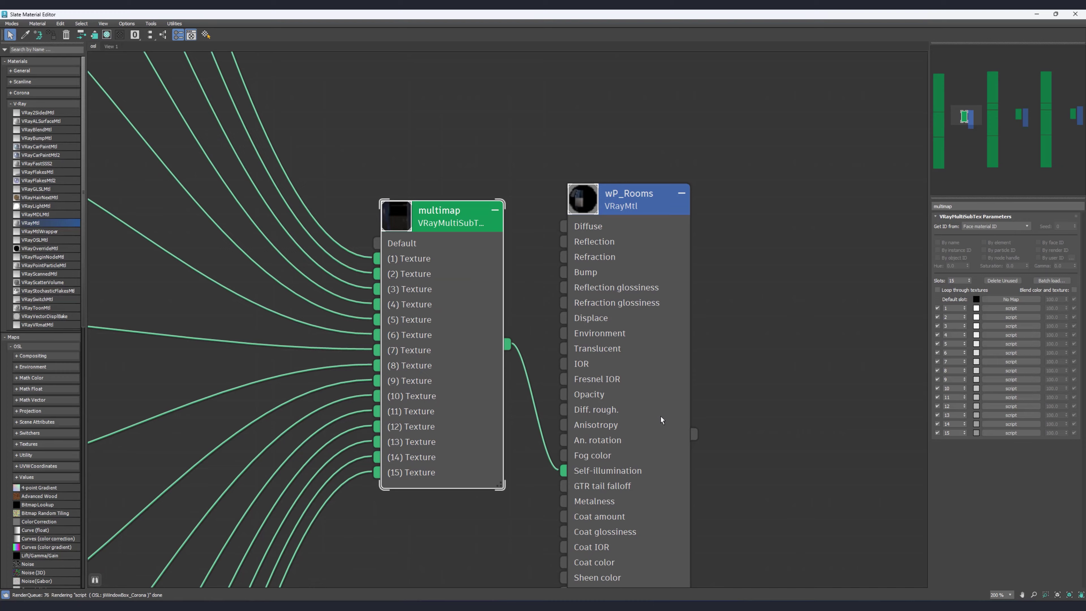
scroll(641, 353, "down", 2)
scroll(640, 353, "down", 1)
scroll(678, 288, "down", 3)
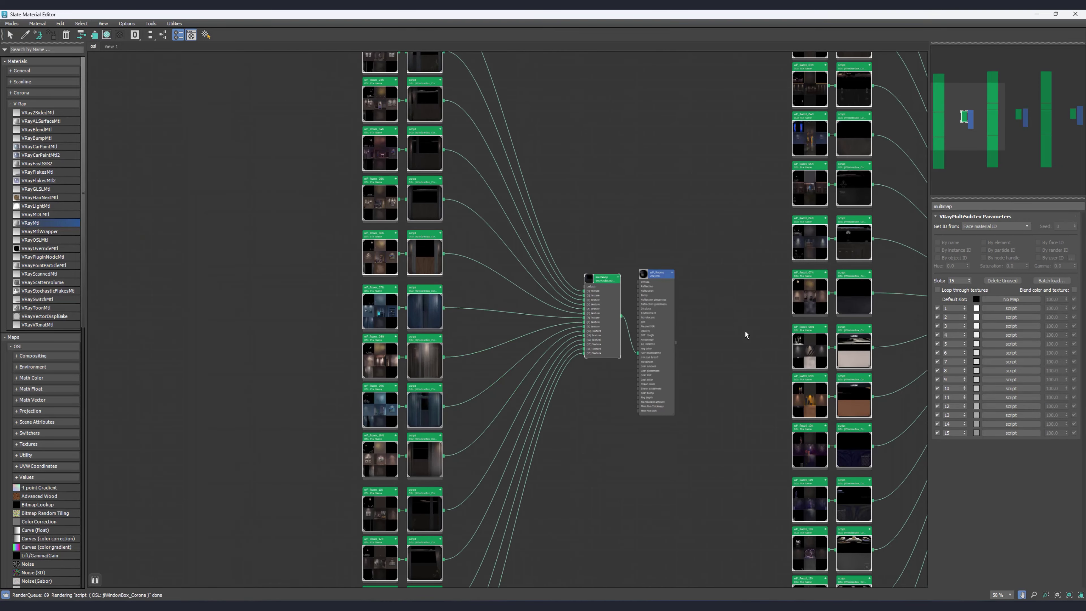
middle_click_drag(745, 331, 757, 85)
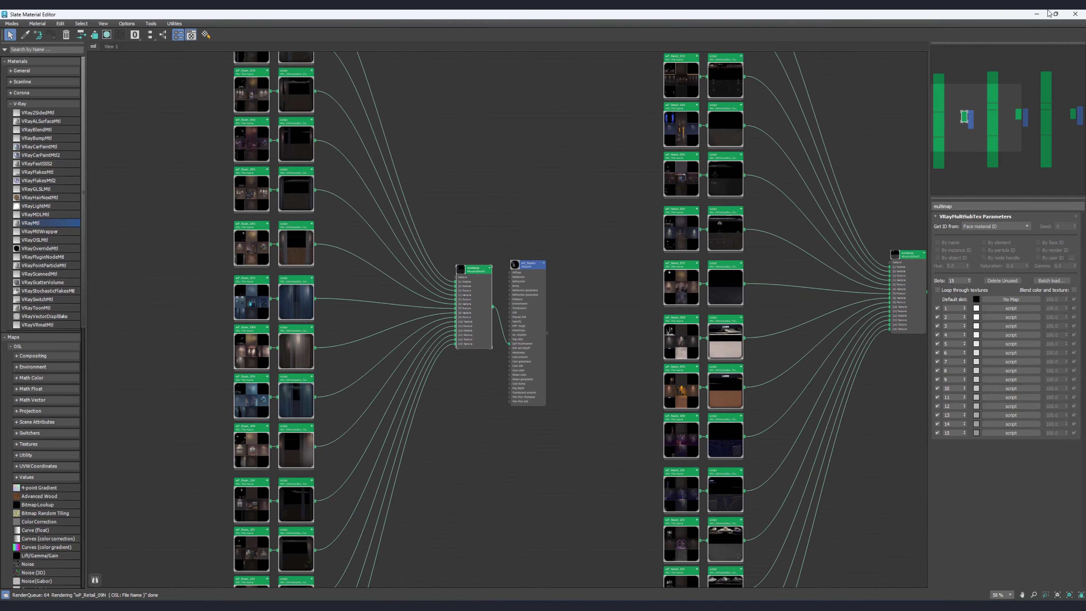
scroll(465, 350, "up", 3)
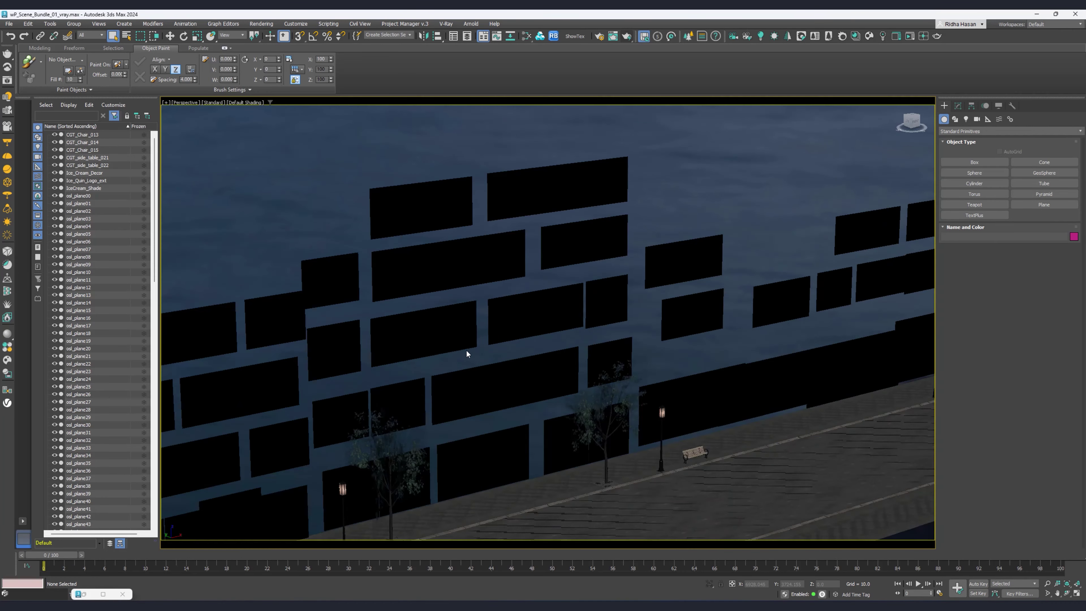
scroll(466, 350, "down", 3)
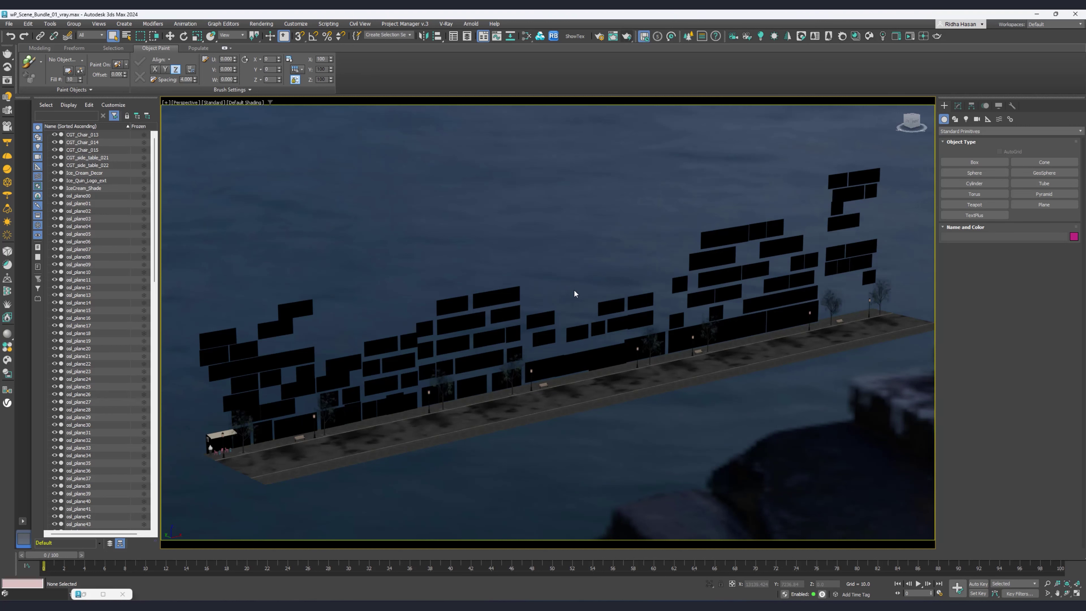
left_click(627, 36)
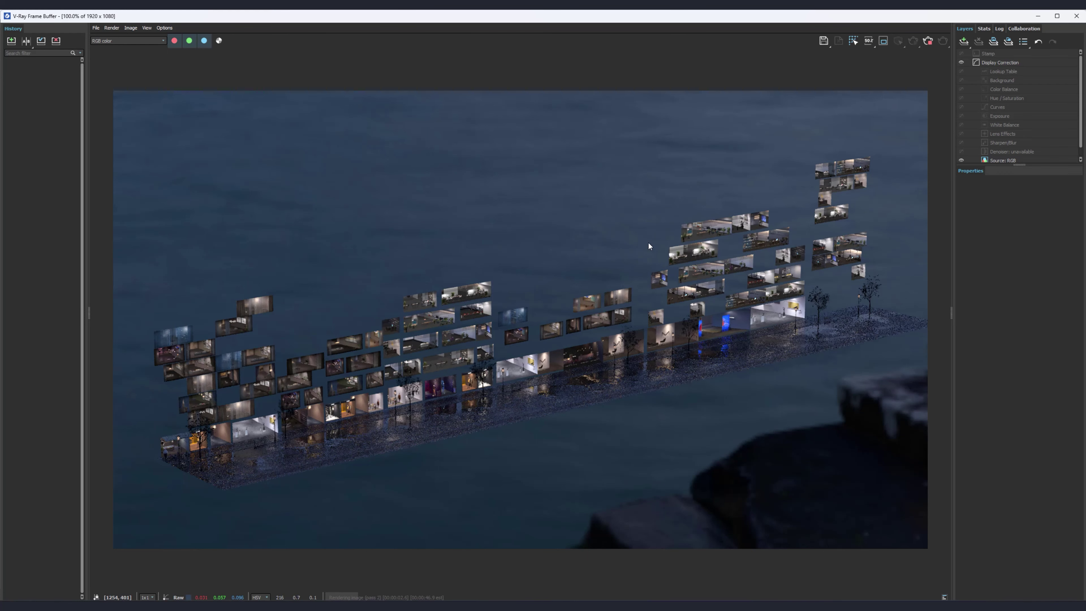
left_click(928, 41)
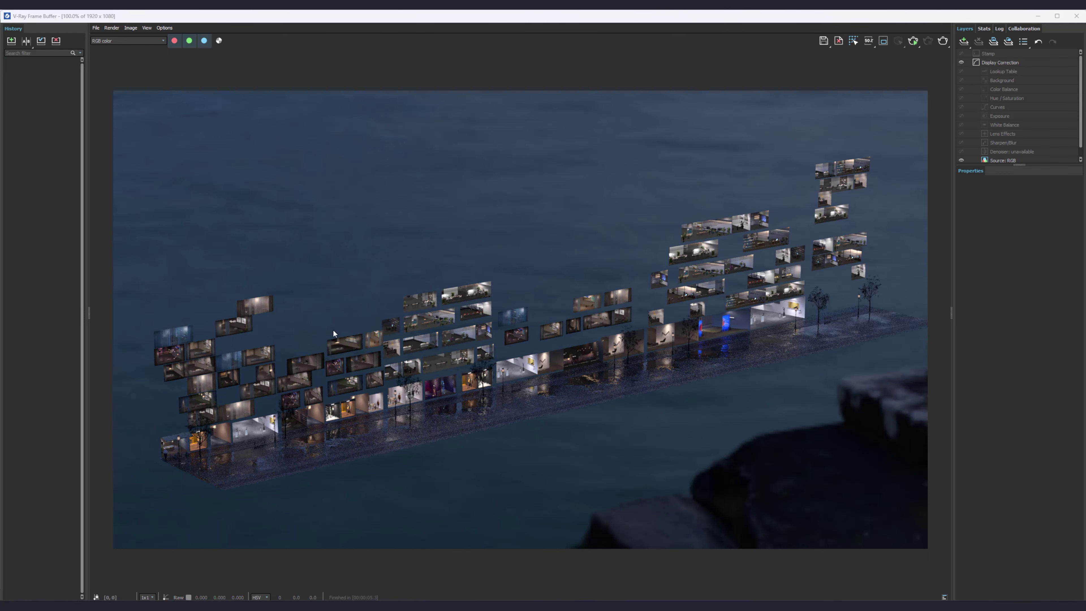
left_click(1077, 16)
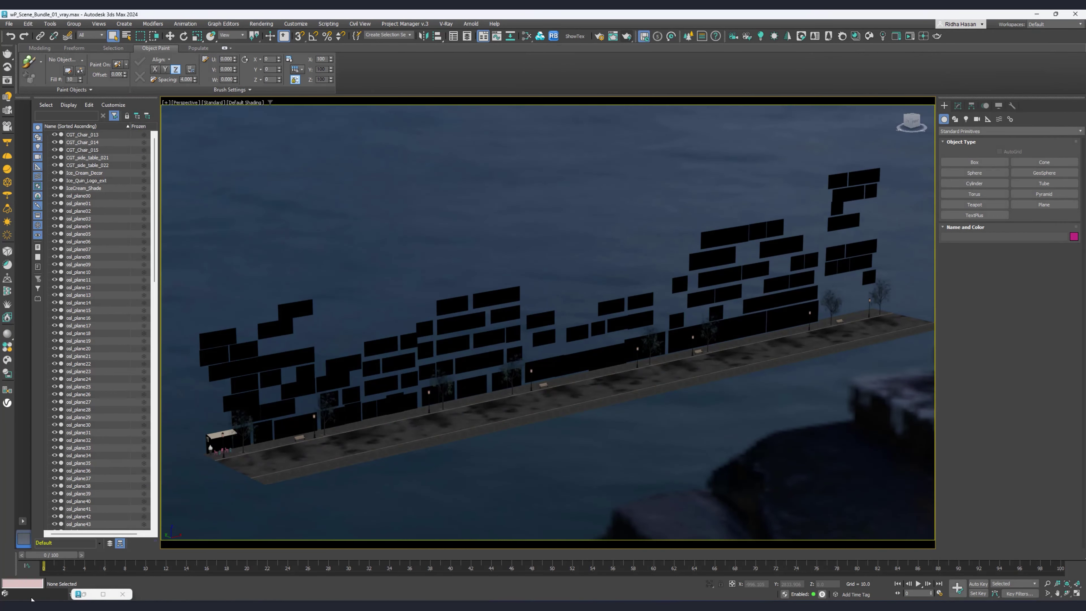
Open wP_Scene_Bundle_02_vray.max from Project Manager without saving the current scene, then close Project Manager
left_click(510, 36)
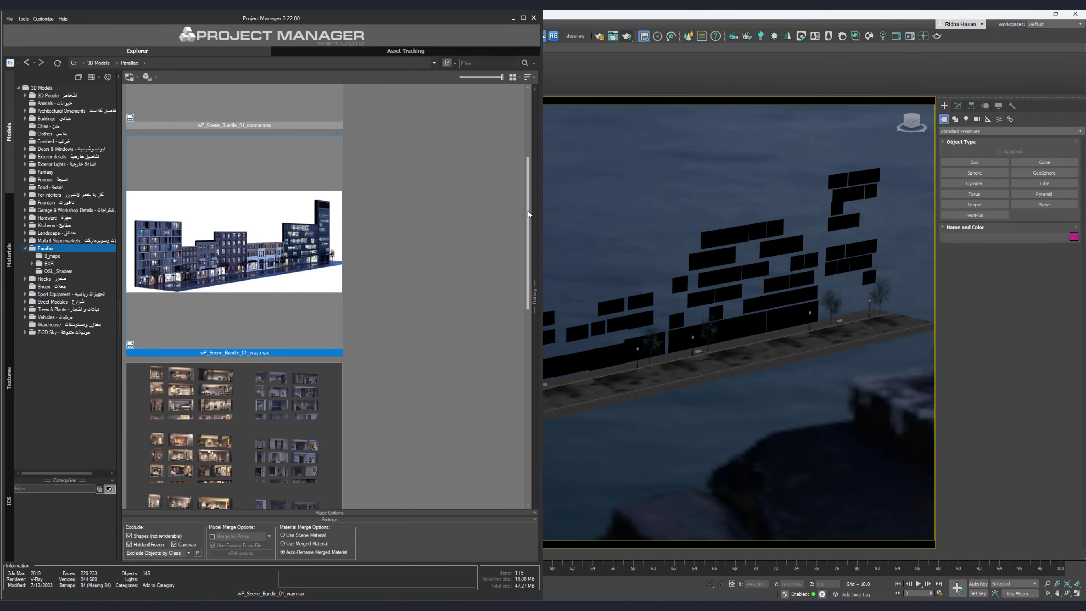
left_click_drag(528, 212, 506, 407)
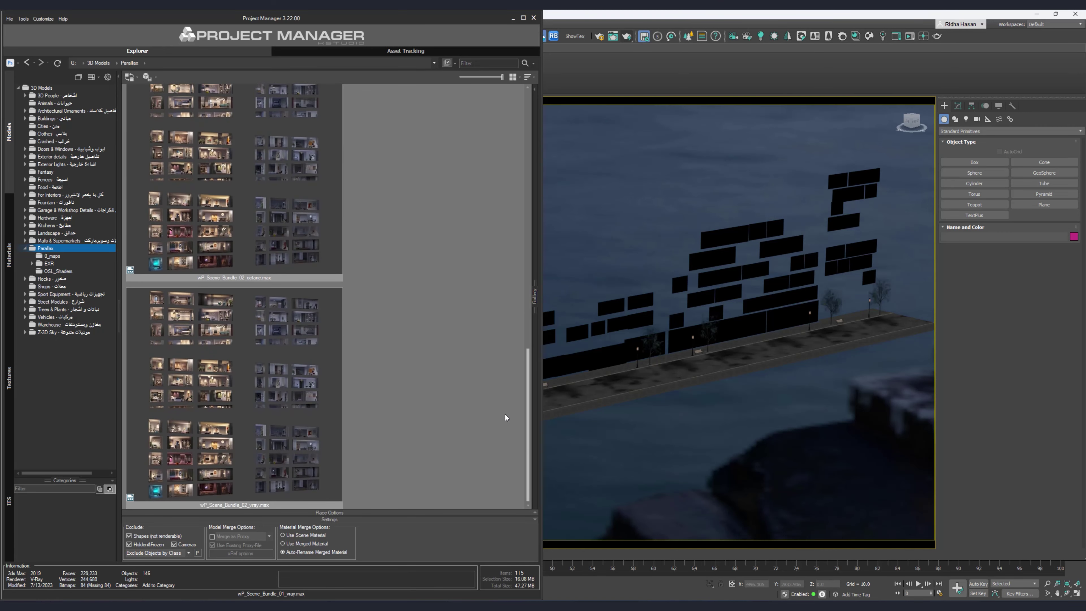
left_click(278, 333)
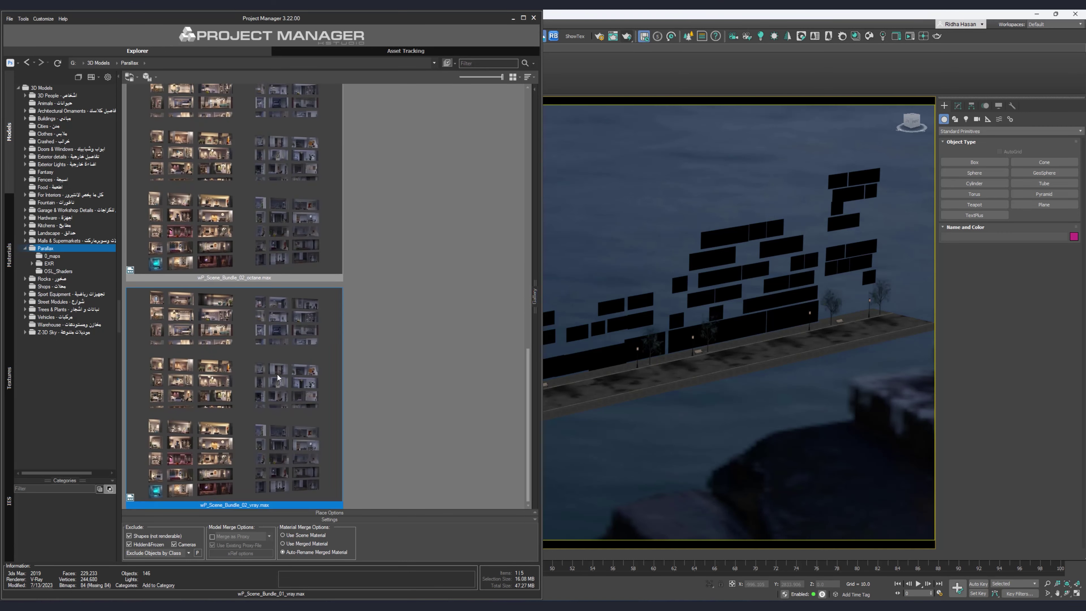
right_click(278, 333)
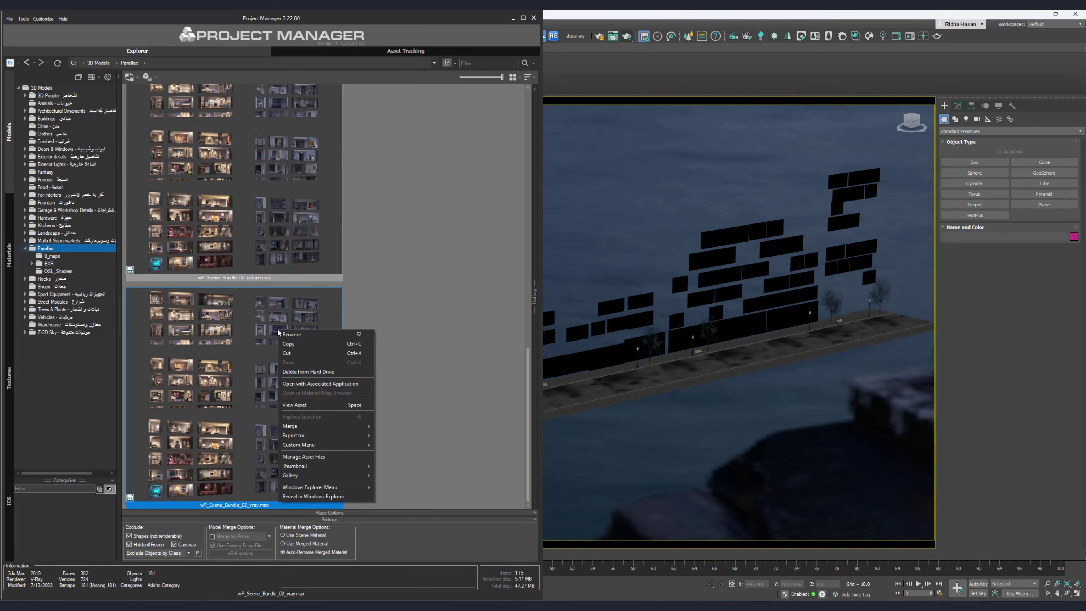
left_click(321, 383)
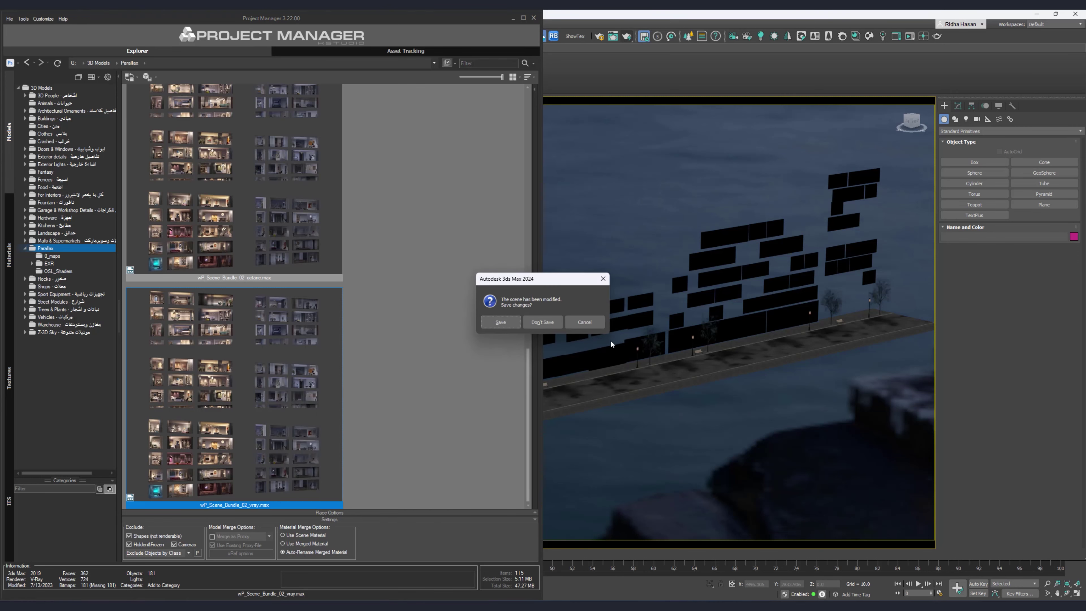
left_click(542, 322)
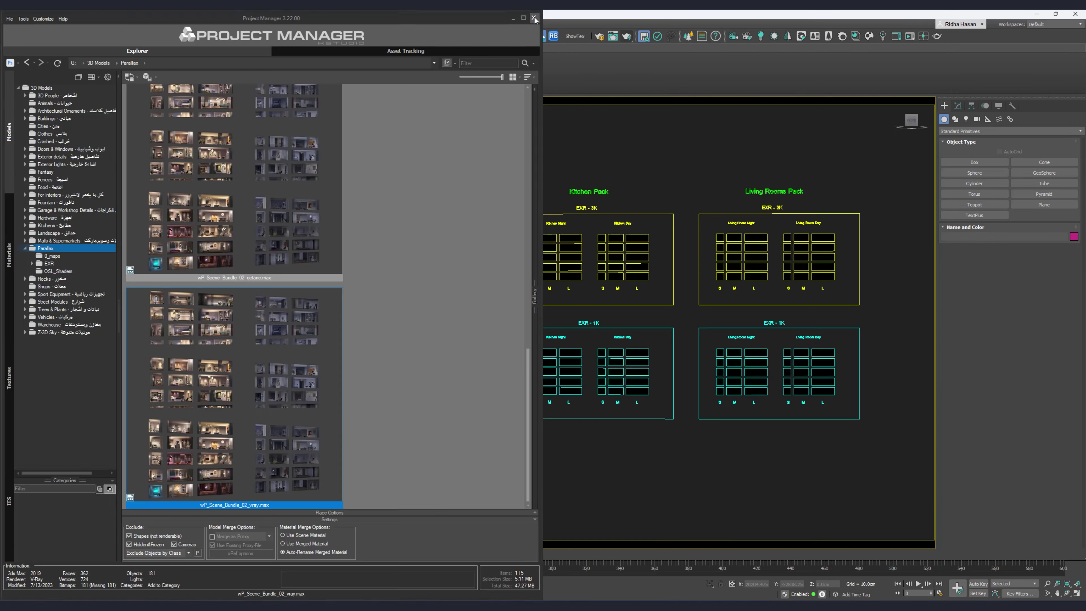
left_click(534, 18)
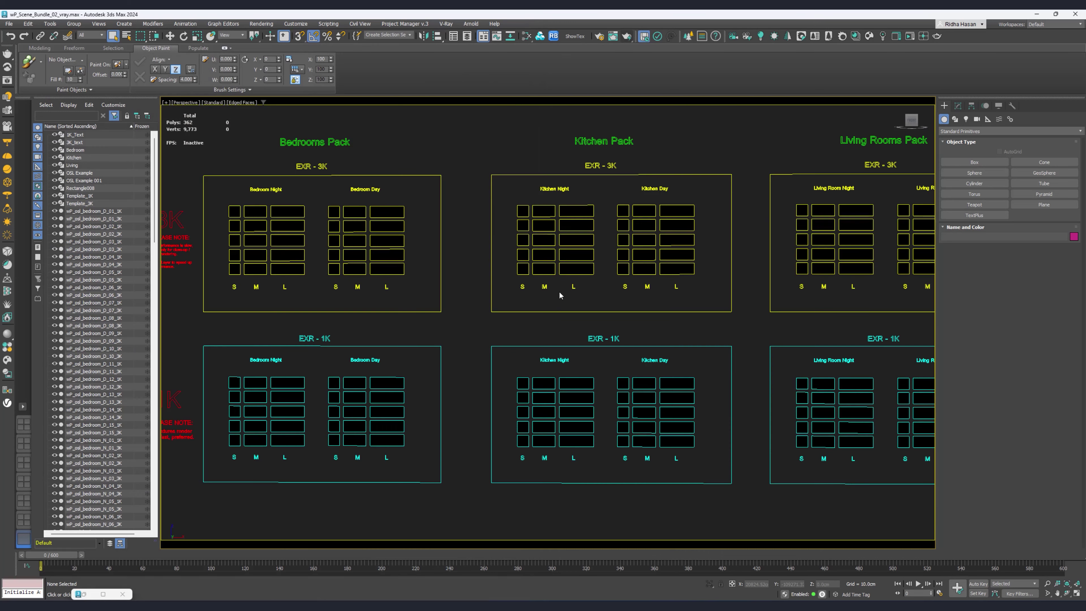
In Relink Bitmaps, choose G:\Maps as the search path and review the Missing Bitmaps list
left_click(554, 36)
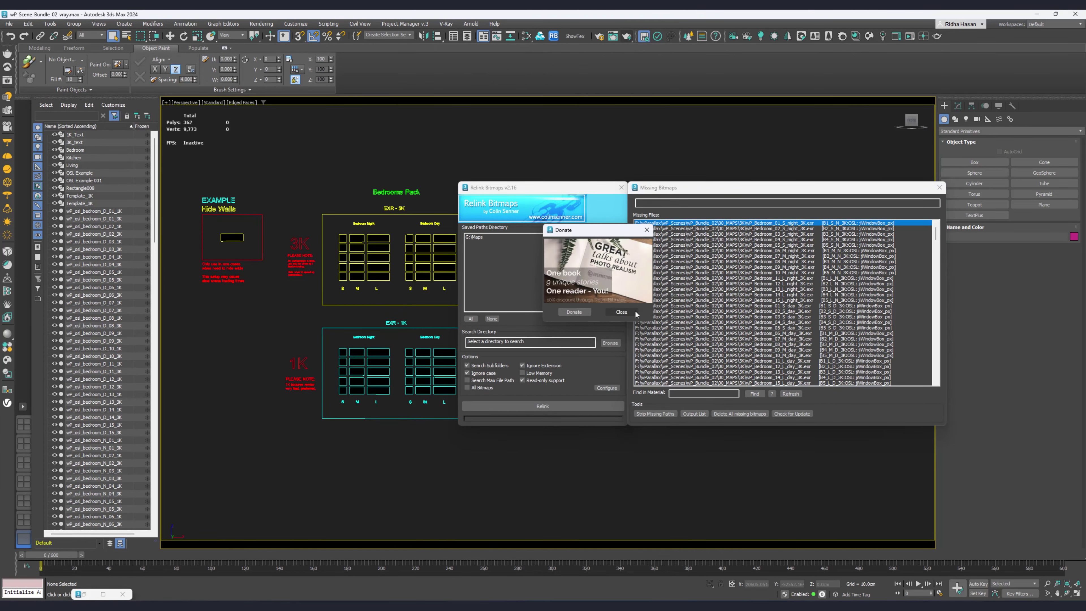
left_click(513, 237)
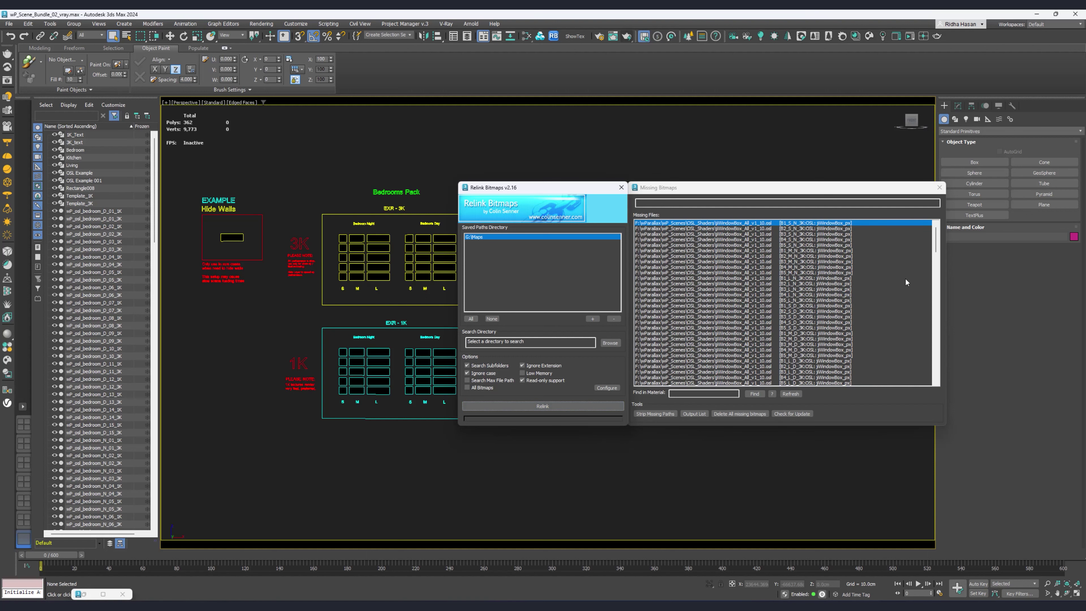
left_click_drag(936, 240, 936, 340)
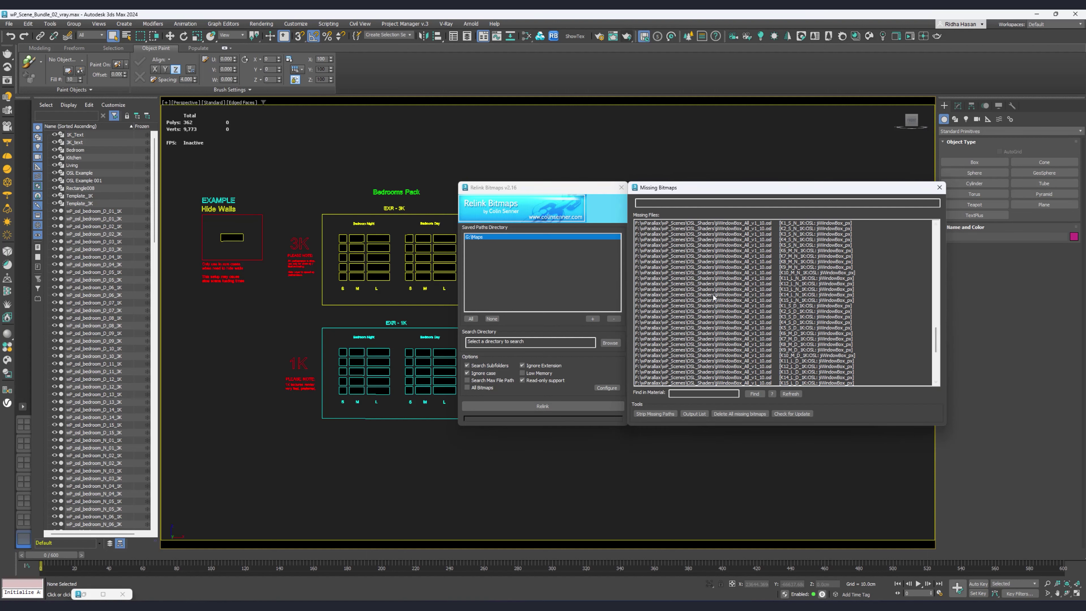
left_click(627, 36)
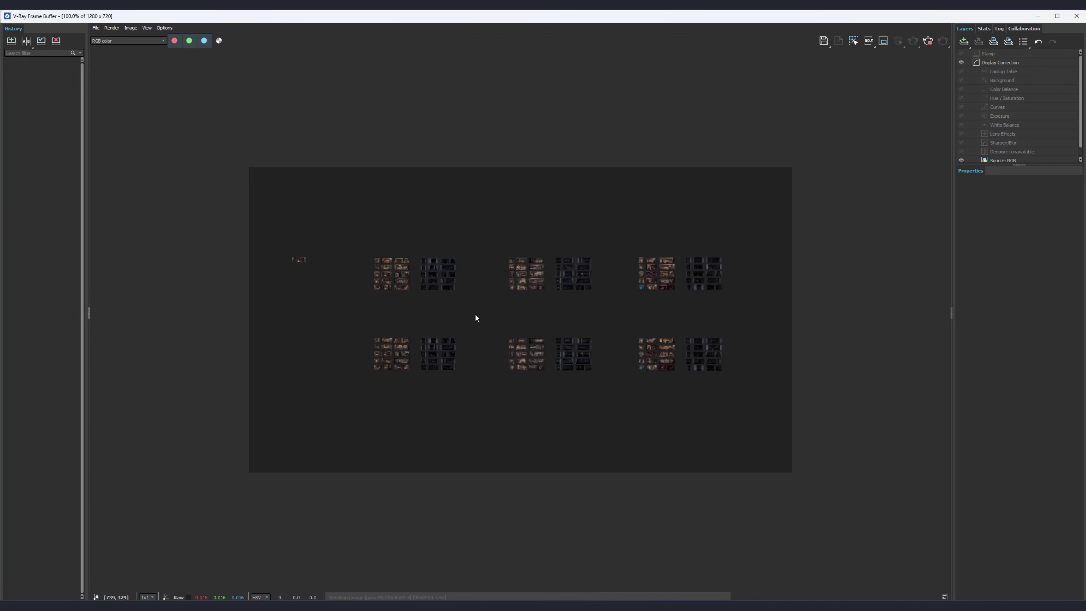
Zoom and pan across the rendered room-template image in the V-Ray Frame Buffer, then close it
scroll(453, 284, "up", 1)
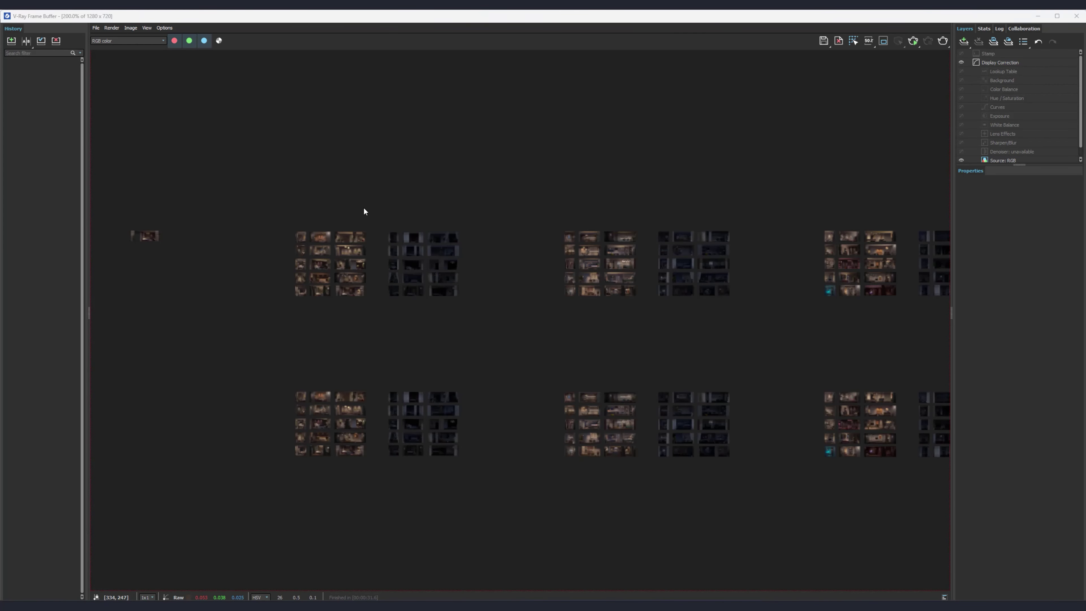
middle_click_drag(690, 254, 434, 251)
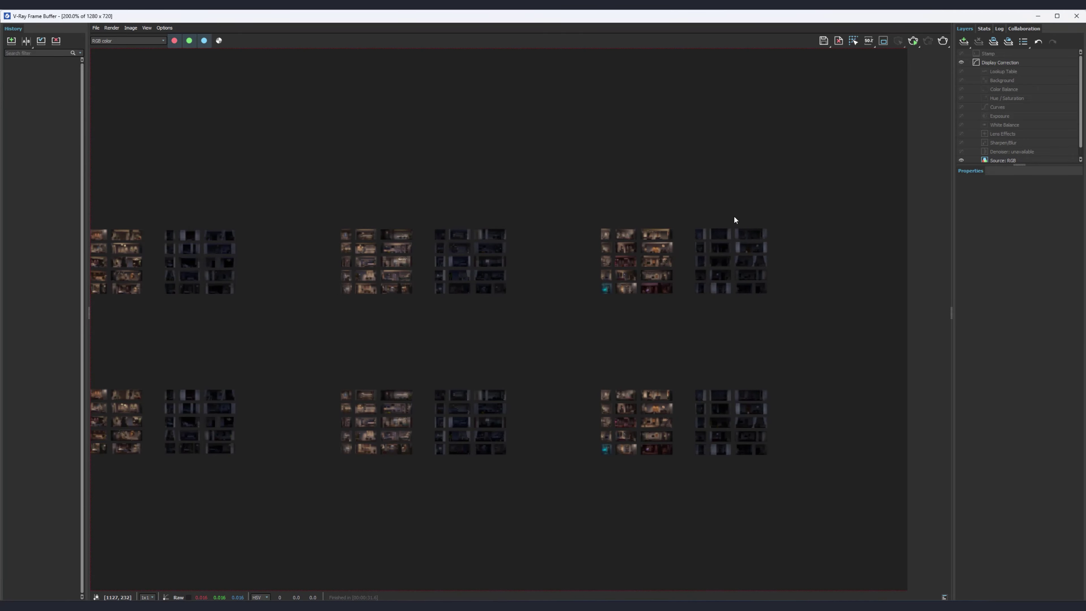
left_click(1080, 19)
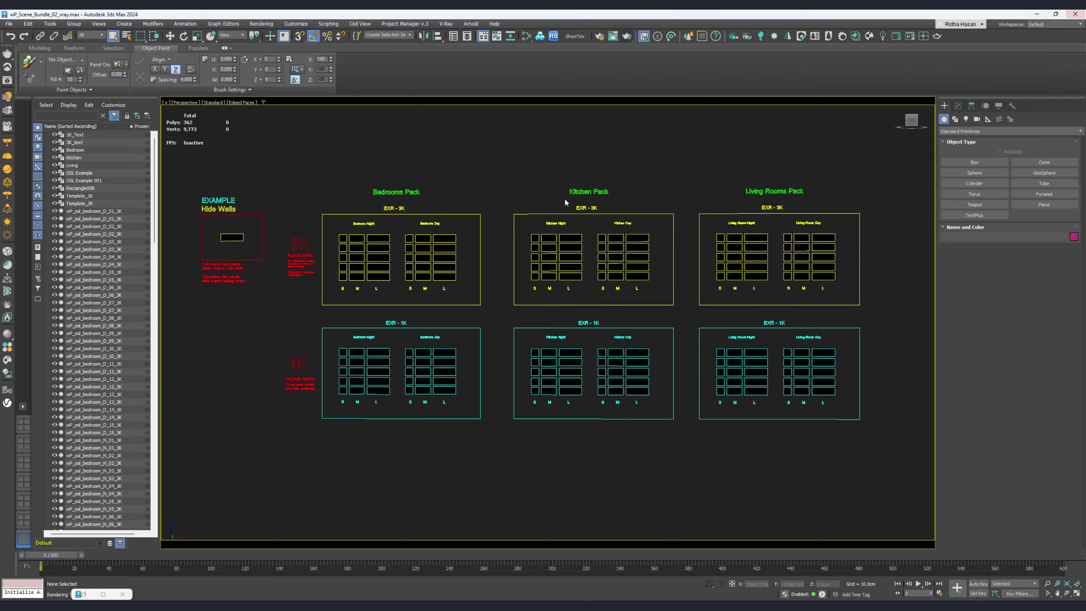
left_click(527, 37)
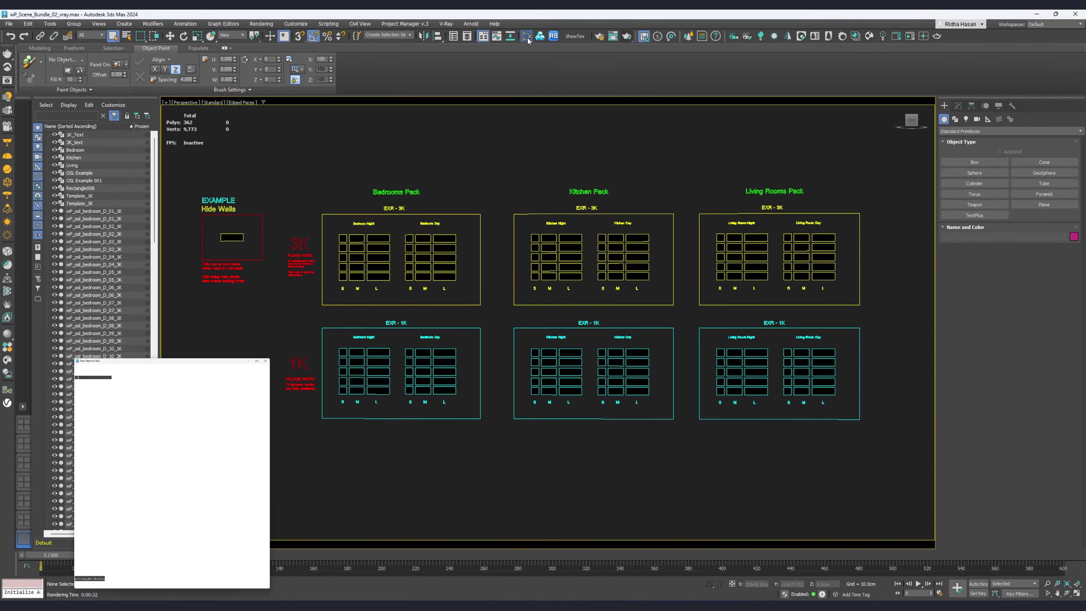
scroll(302, 328, "up", 3)
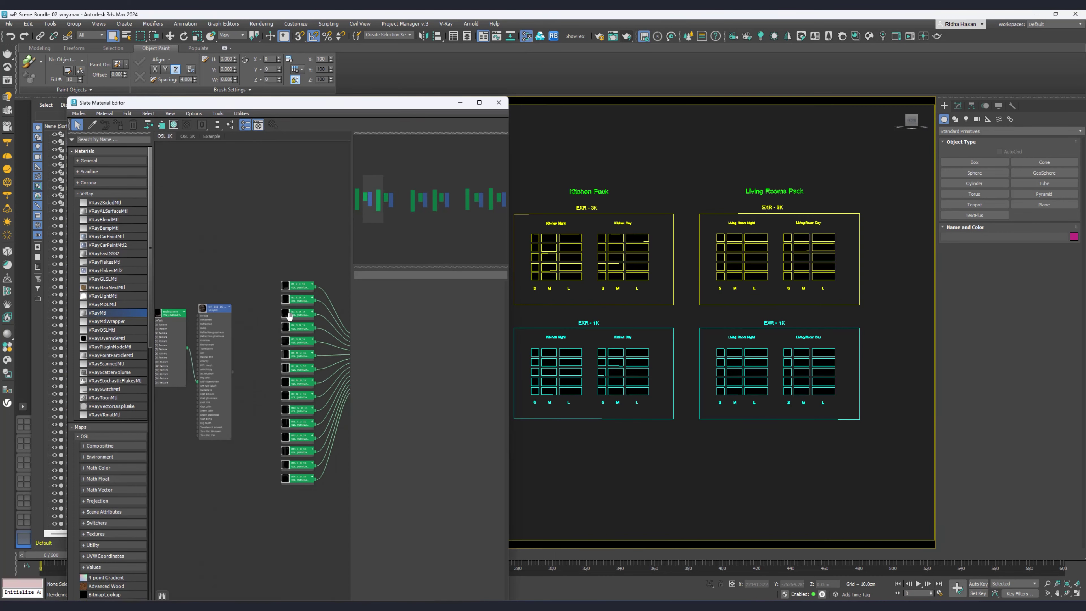
scroll(300, 300, "down", 5)
left_click(478, 103)
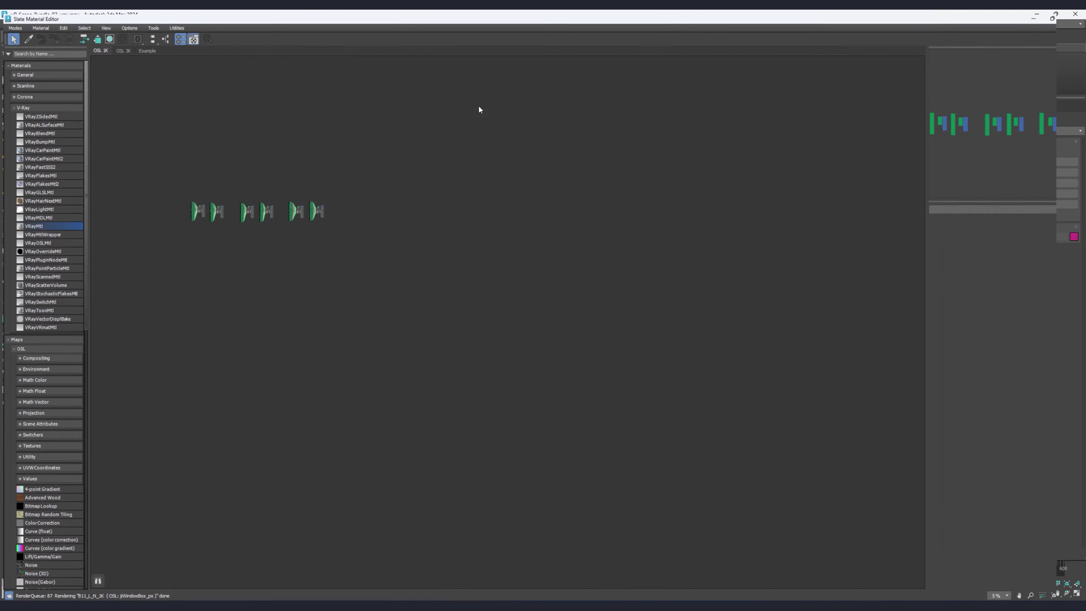
scroll(232, 191, "up", 5)
scroll(212, 239, "up", 3)
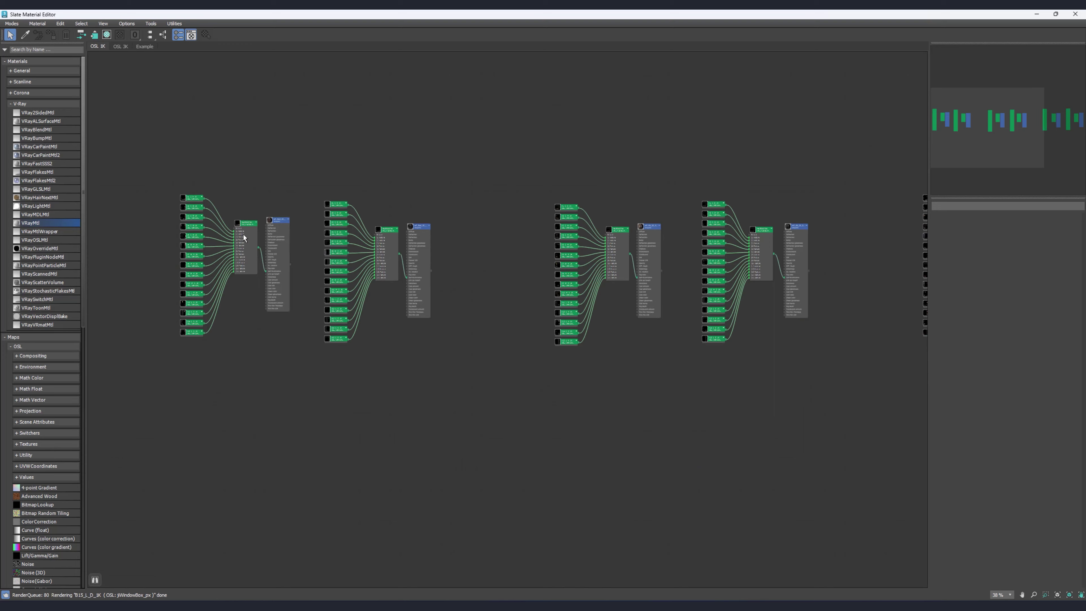
scroll(243, 235, "up", 5)
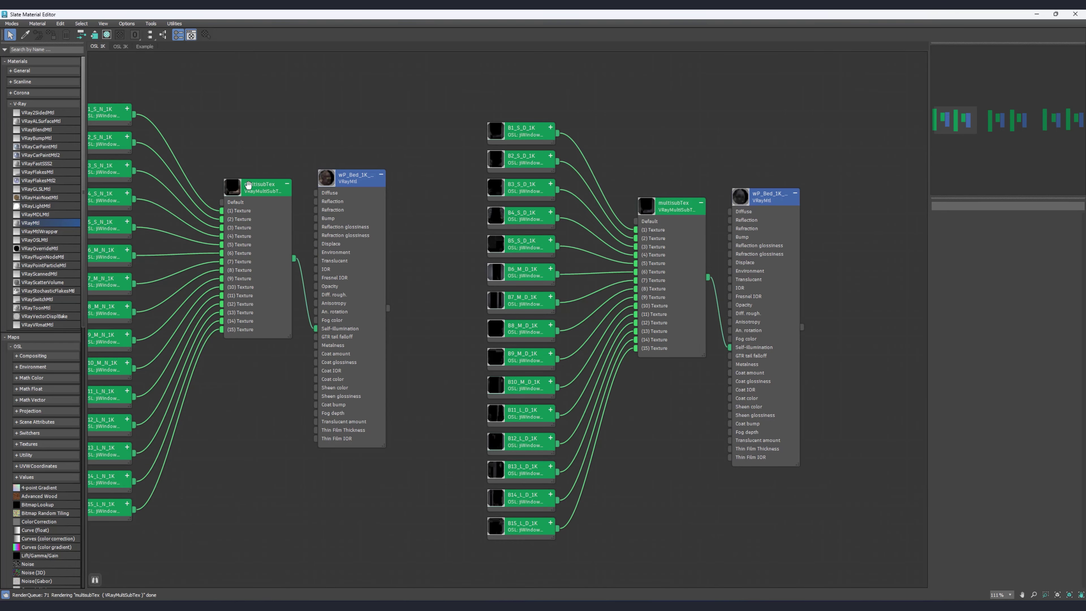
scroll(202, 221, "down", 1)
scroll(217, 289, "down", 1)
scroll(229, 341, "down", 1)
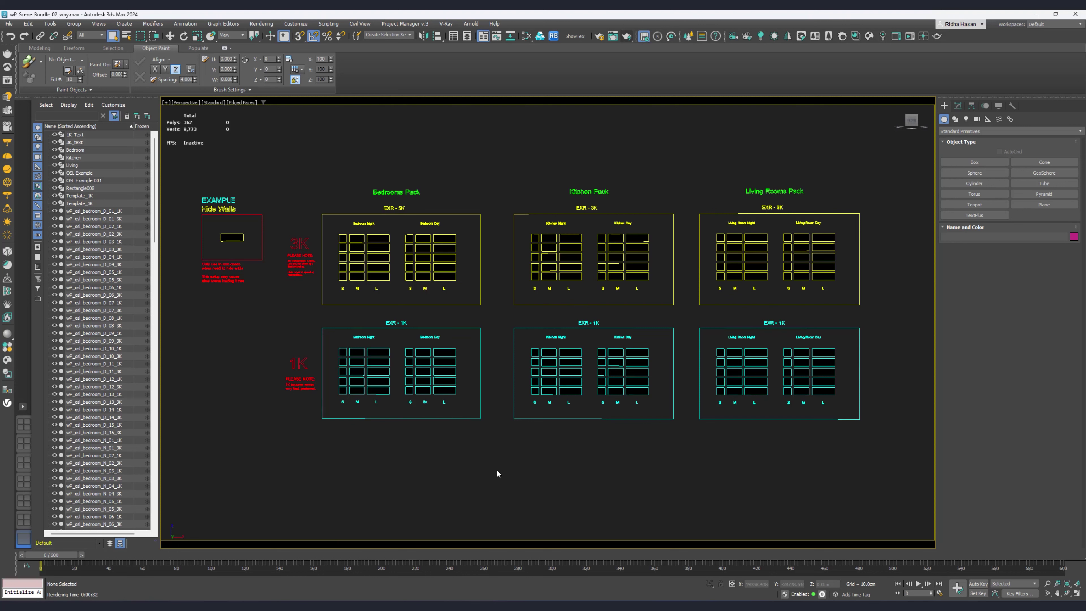
left_click(540, 35)
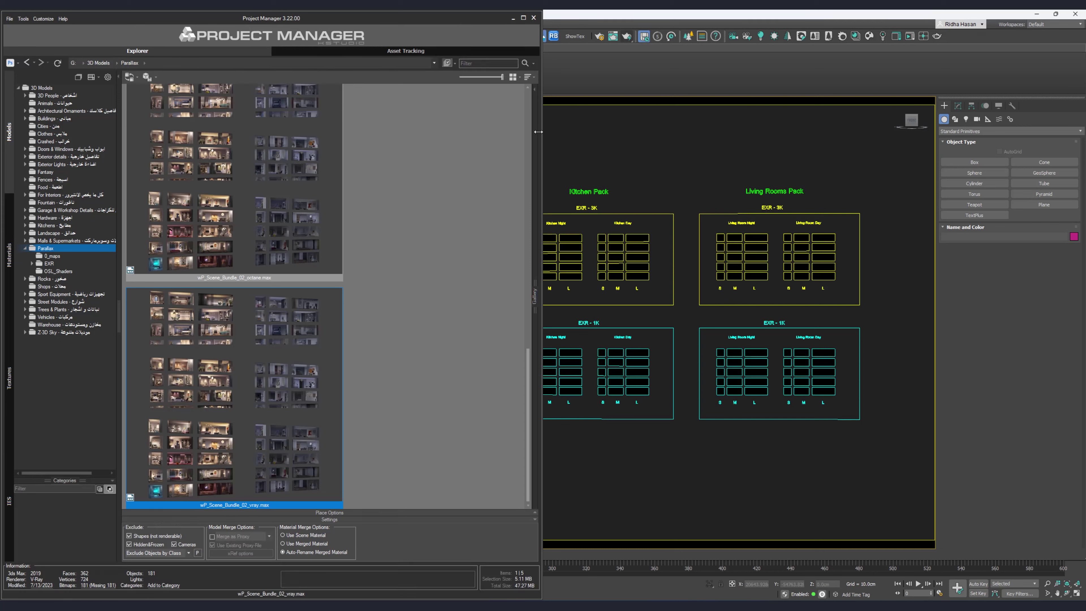
Switch Project Manager to the V-Ray Parallax material library and scroll through its gallery
left_click(58, 249)
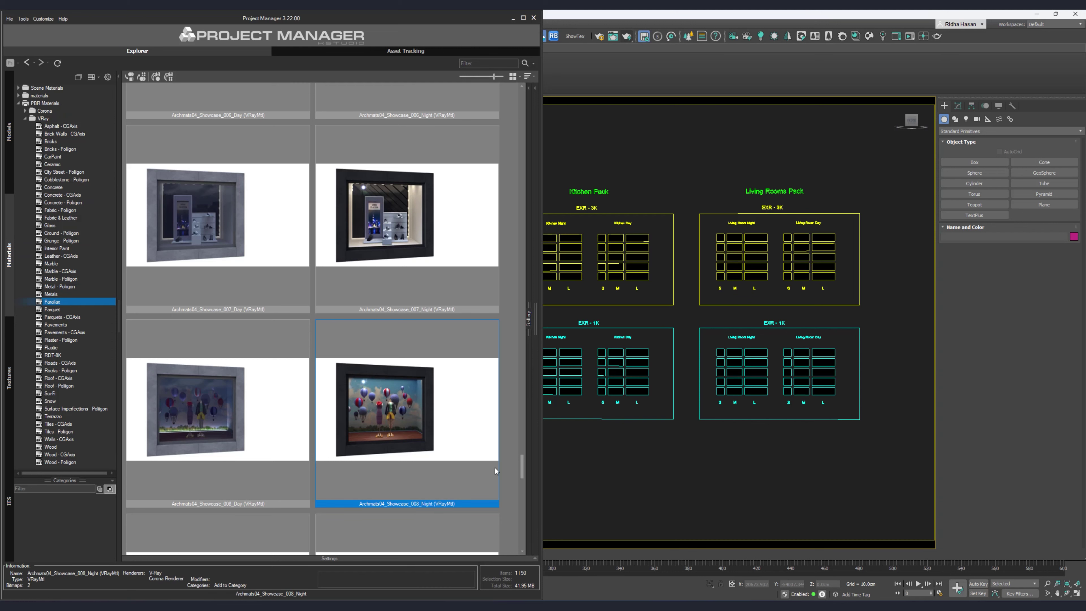
left_click_drag(523, 464, 517, 486)
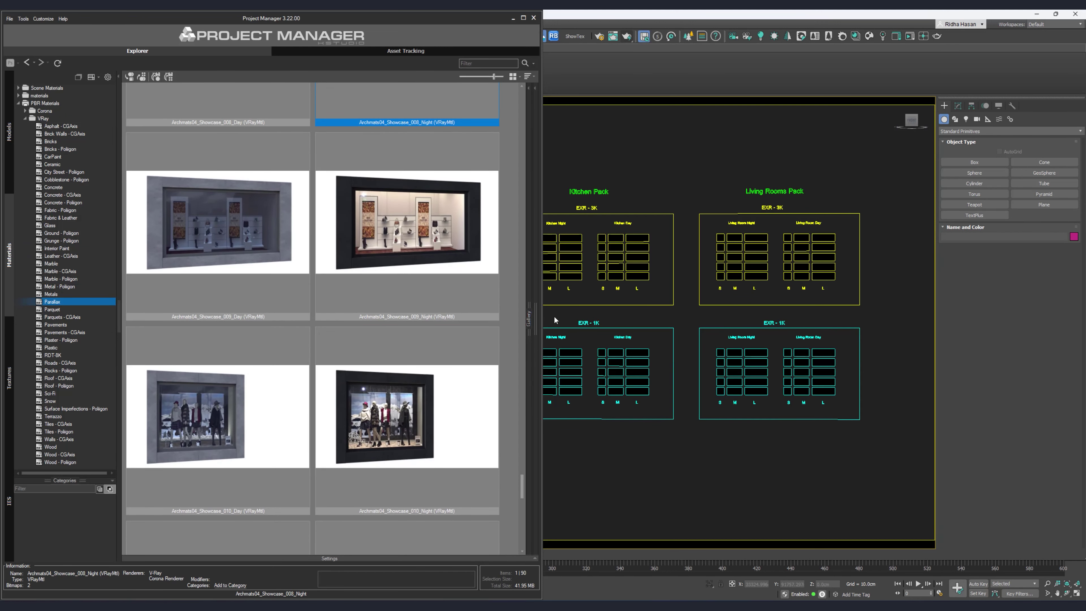
scroll(395, 407, "down", 3)
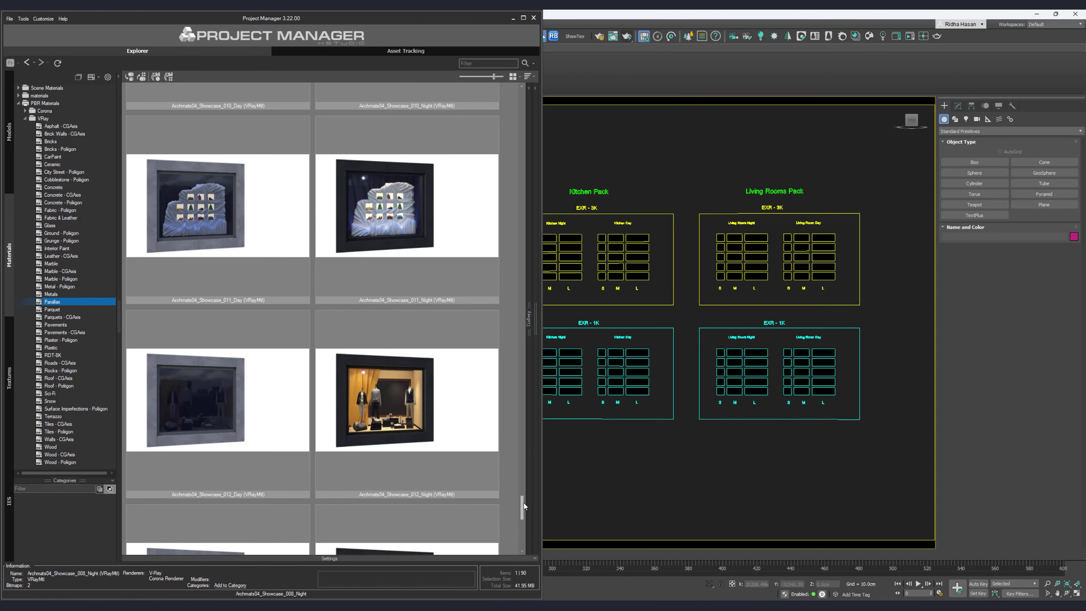
scroll(505, 479, "up", 2)
scroll(505, 479, "up", 1)
scroll(492, 299, "up", 15)
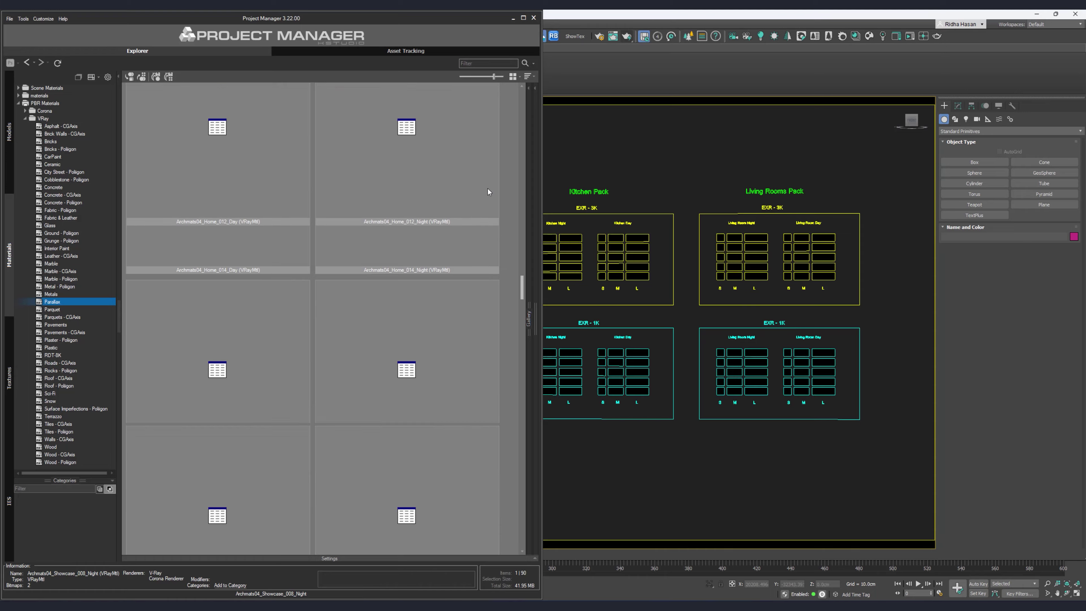
scroll(492, 213, "up", 5)
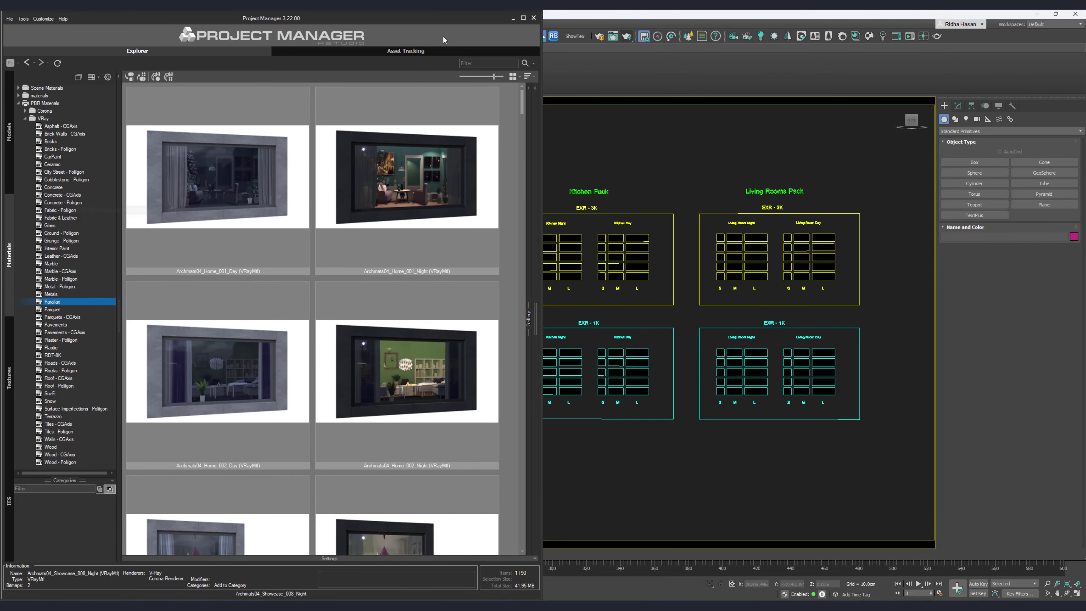
Hide the library to view the six room packs in the viewport, then show Project Manager full-screen
left_click(513, 18)
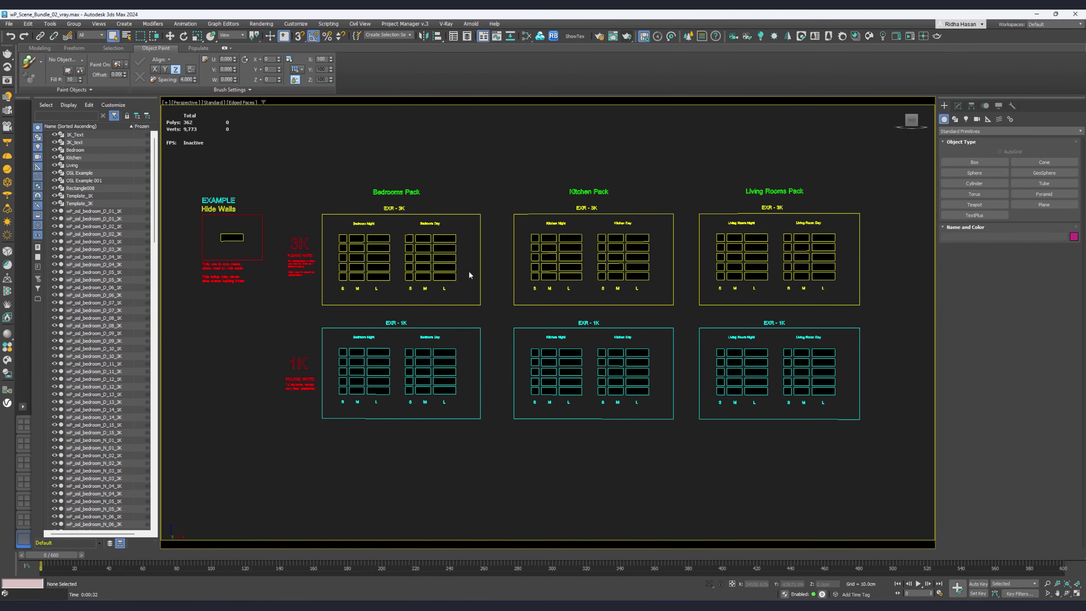
scroll(468, 300, "up", 3)
scroll(462, 360, "up", 6)
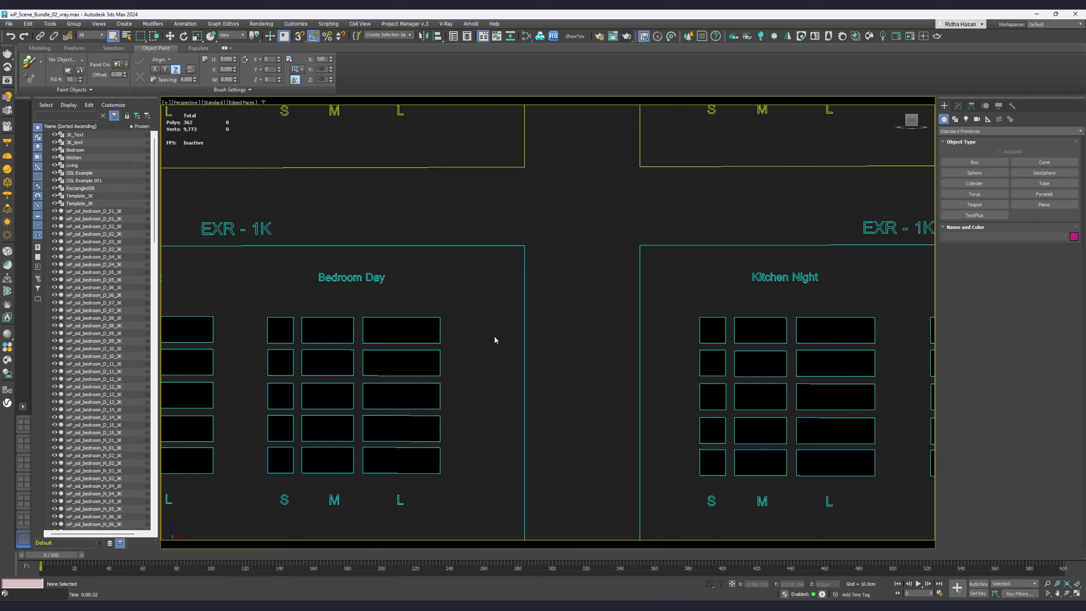
scroll(494, 340, "down", 3)
scroll(492, 299, "down", 4)
scroll(489, 257, "up", 1)
middle_click_drag(474, 246, 489, 253)
scroll(395, 223, "up", 1)
scroll(730, 331, "down", 1)
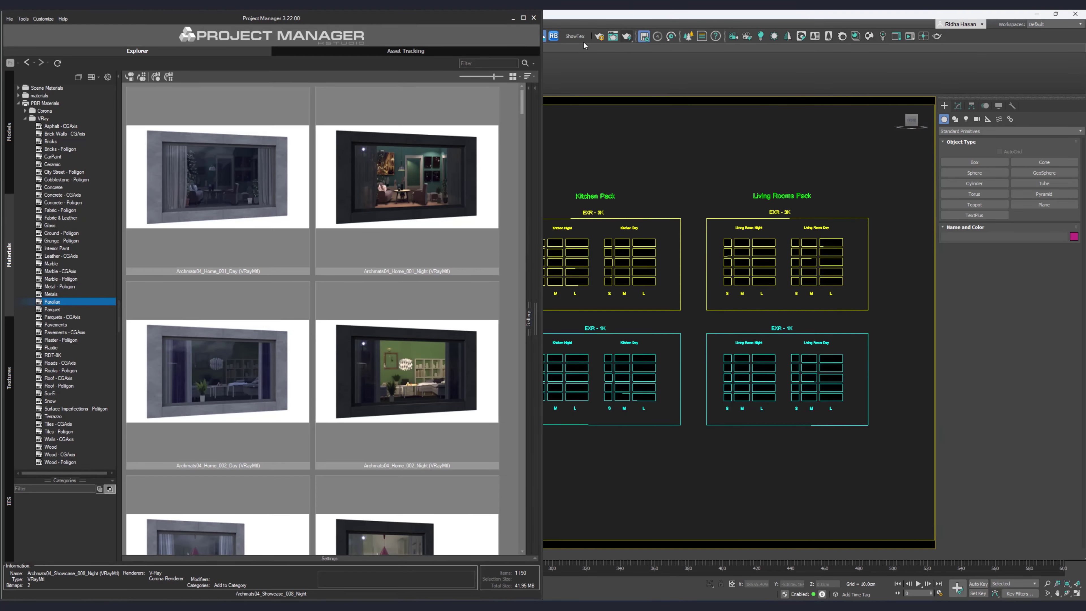
left_click(523, 18)
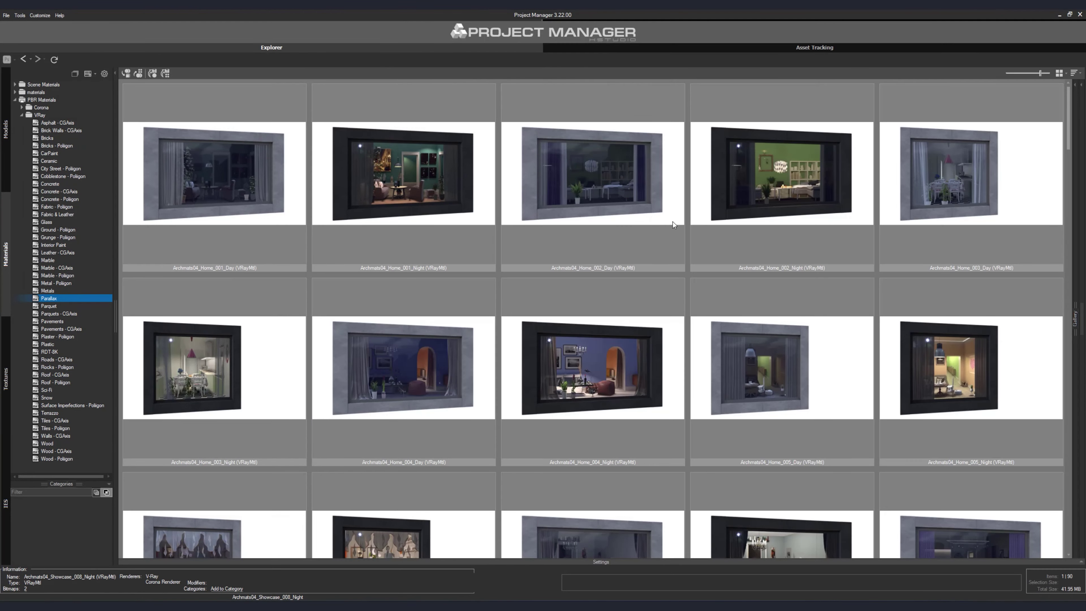